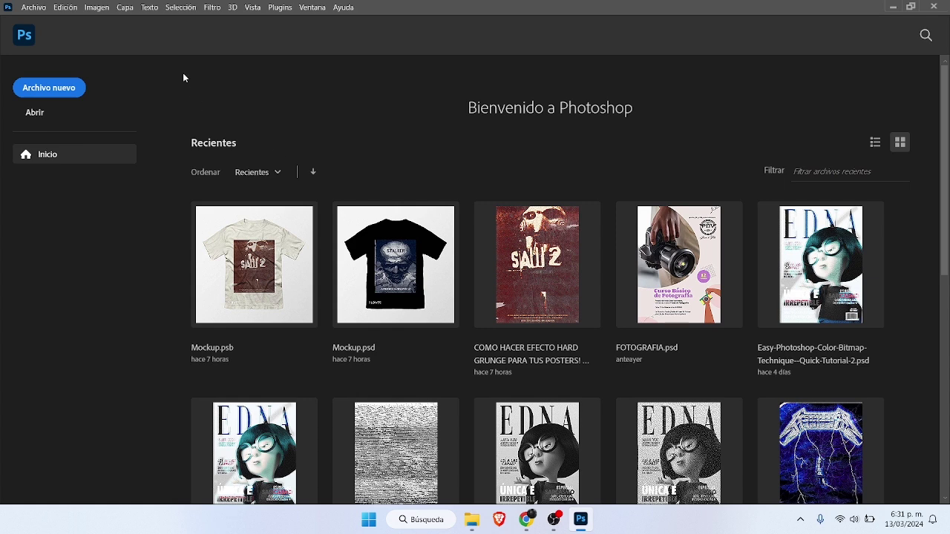
Create a portrait A3 document, 297 × 420 mm at 300 ppi, named "Design a Movie Poster with Me".
left_click(53, 90)
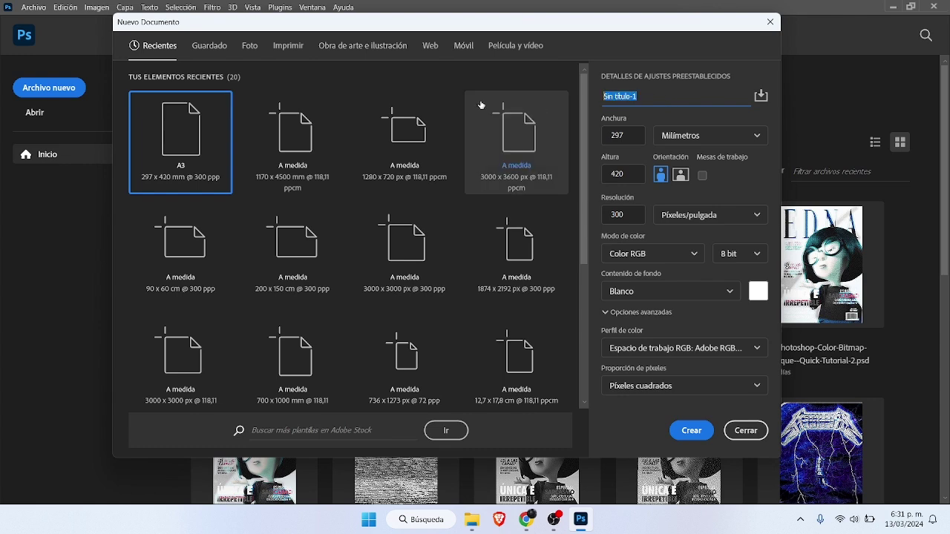
type("Design a Movie Poster with Me")
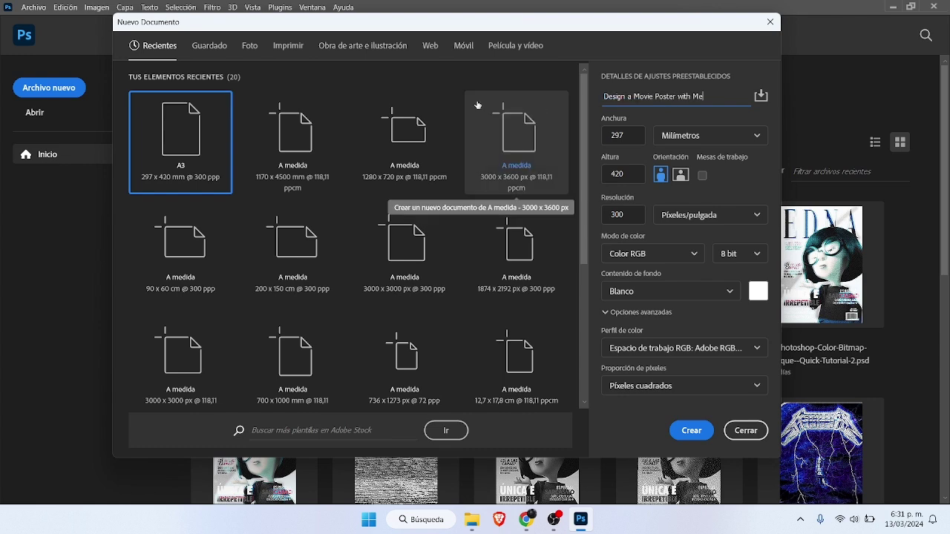
left_click(708, 437)
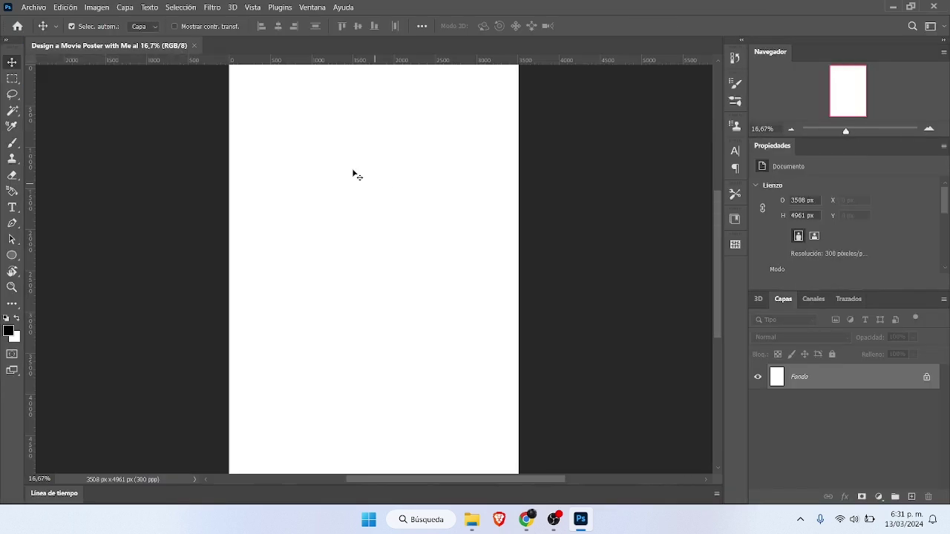
Unlock the white background so it becomes a regular layer, leaving its layer style settings unchanged.
left_click(927, 378)
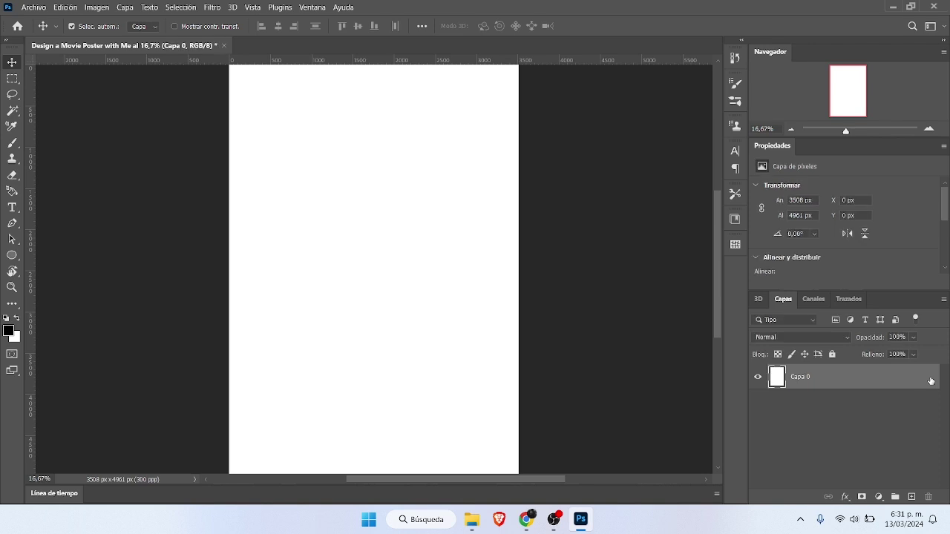
double_click(916, 380)
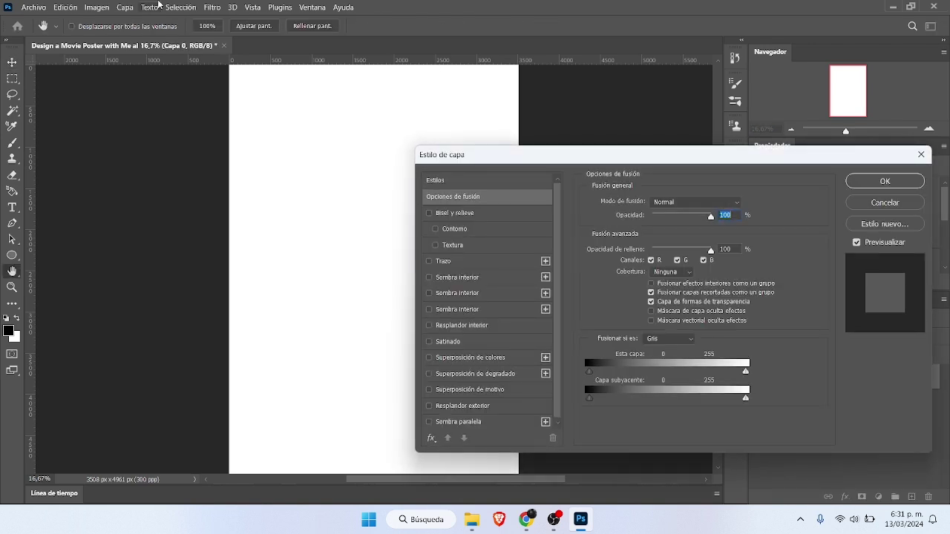
left_click(920, 155)
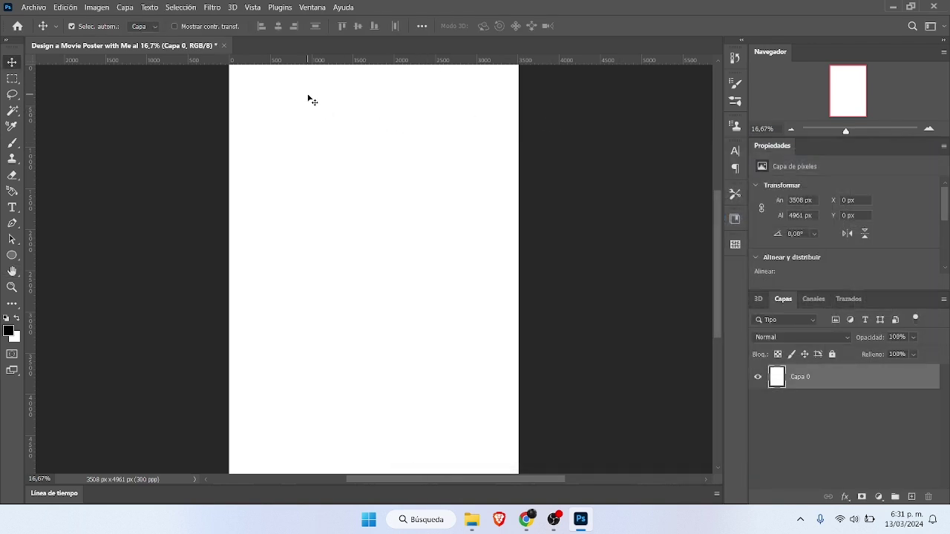
Place the red Zombieland poster image from the Nueva carpeta folder in Descargas > Peliculas as an embedded element.
left_click(34, 8)
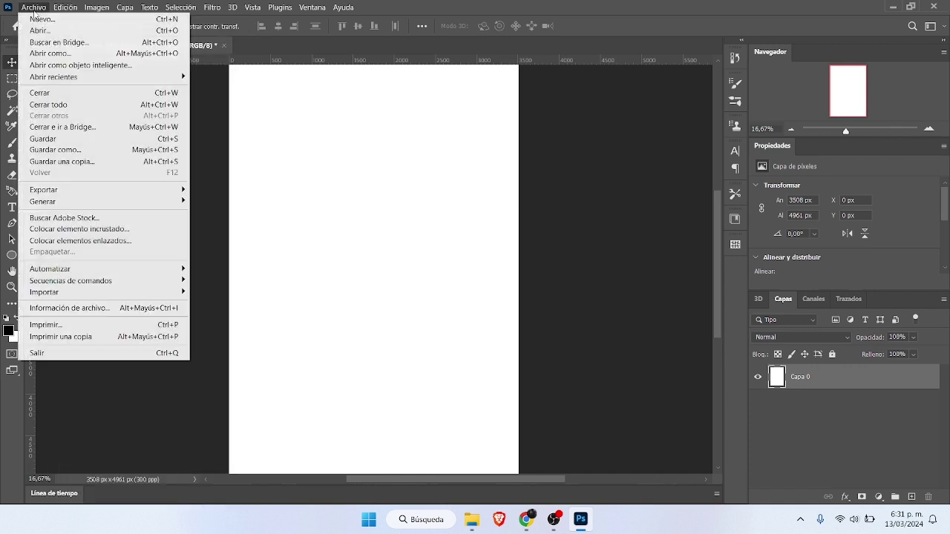
left_click(87, 230)
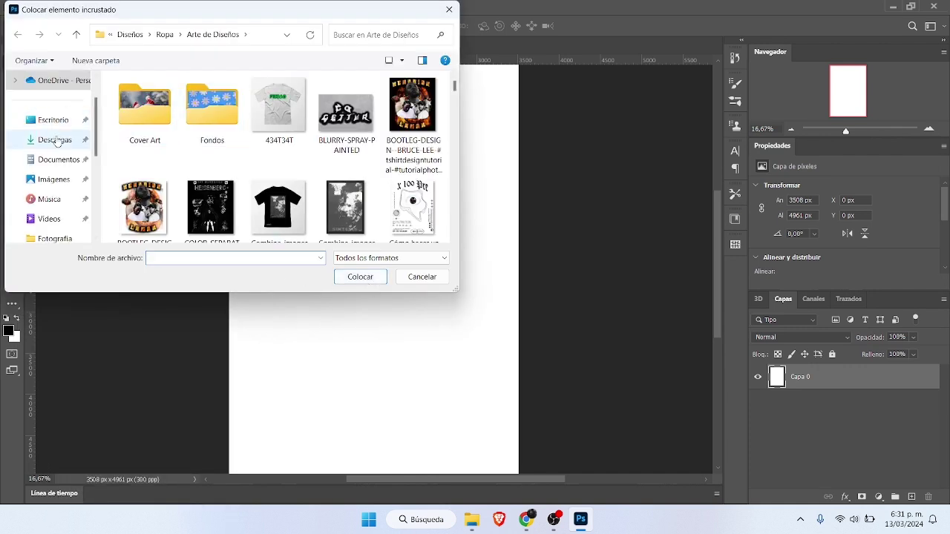
left_click(57, 142)
double_click(178, 122)
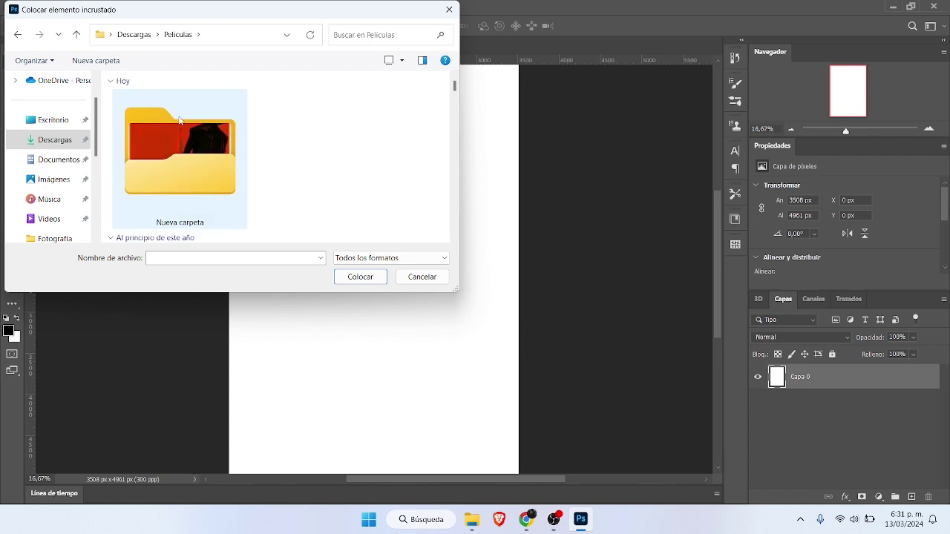
double_click(179, 121)
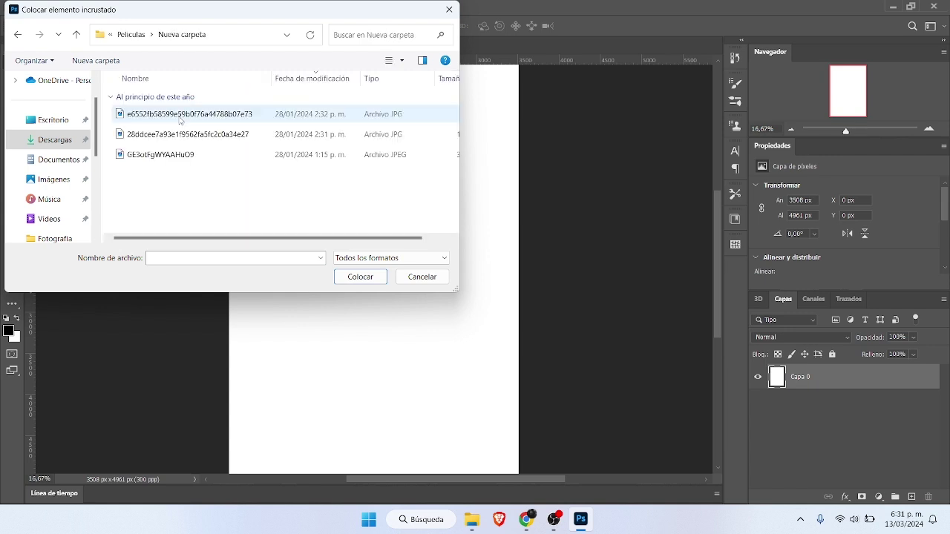
left_click(401, 60)
left_click(453, 36)
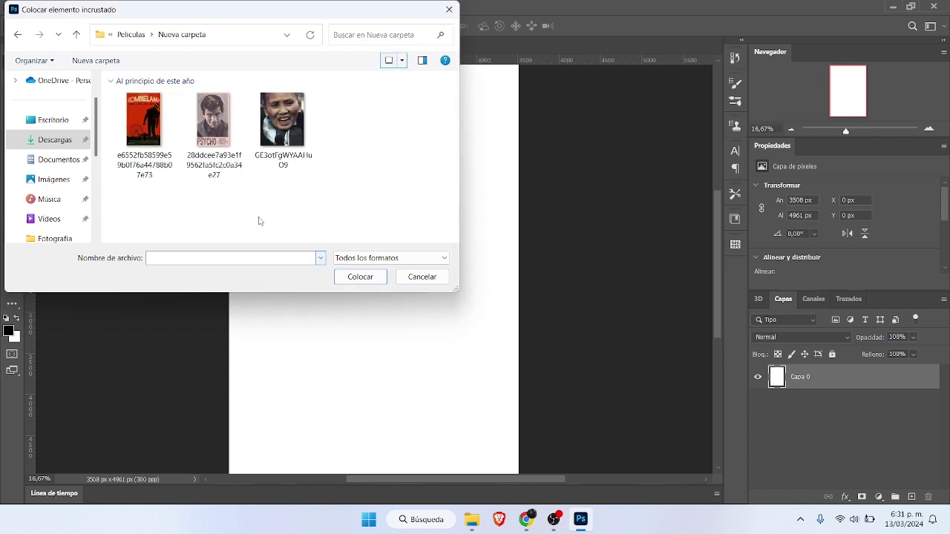
left_click(205, 127)
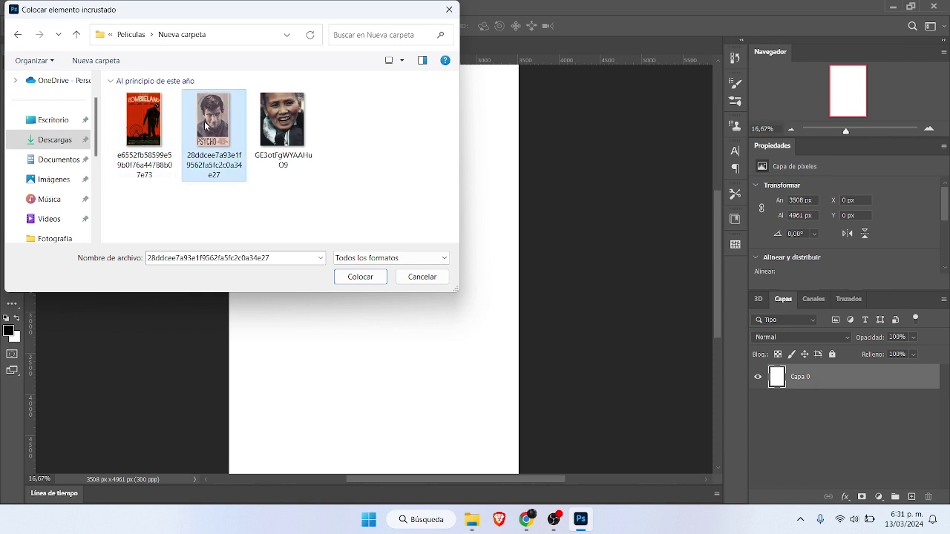
left_click(149, 145)
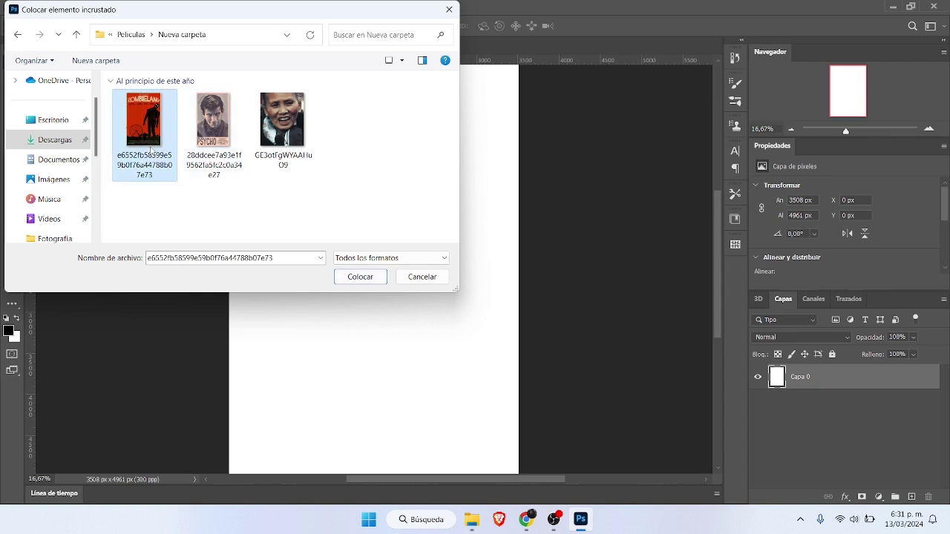
left_click(360, 281)
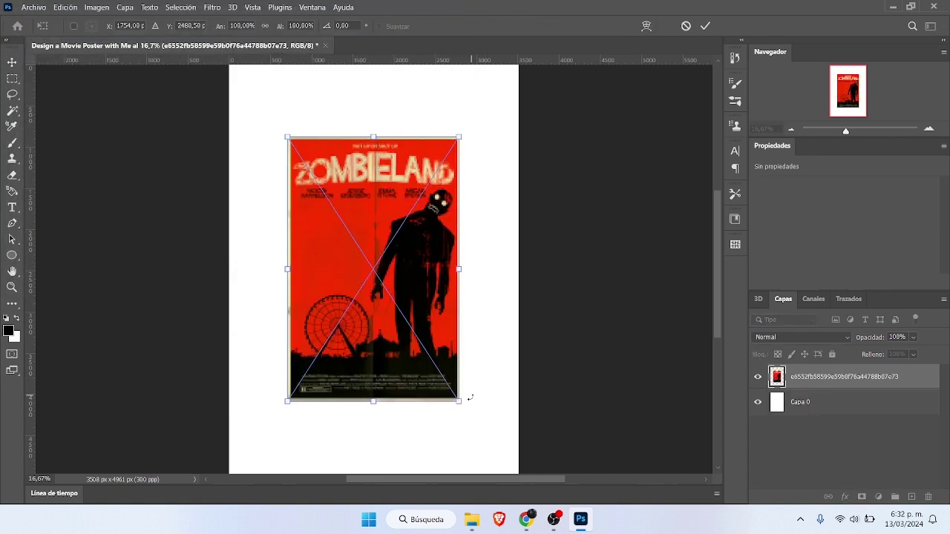
Stretch the placed Zombieland poster to cover the whole 3508 × 4961 px canvas and rasterize its layer.
left_click_drag(459, 402, 518, 452)
left_click_drag(289, 113, 229, 82)
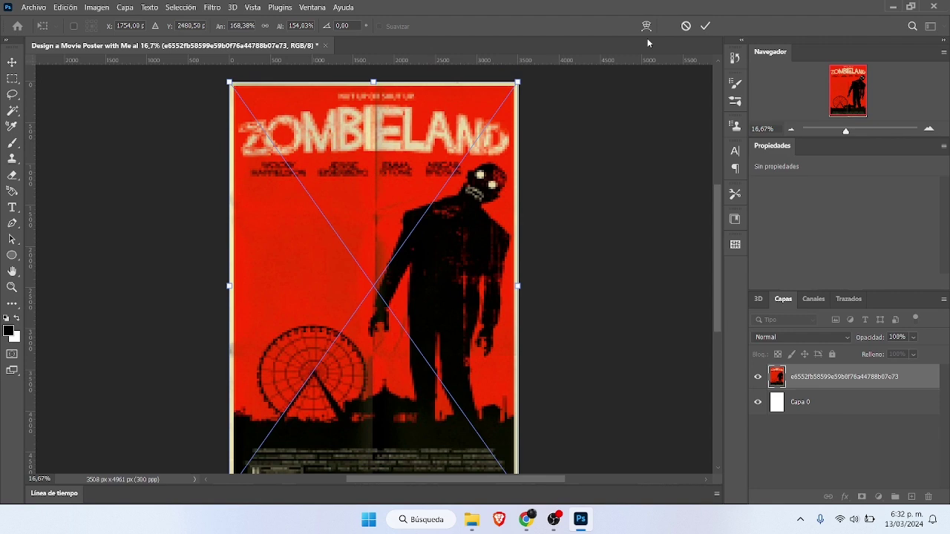
left_click(706, 26)
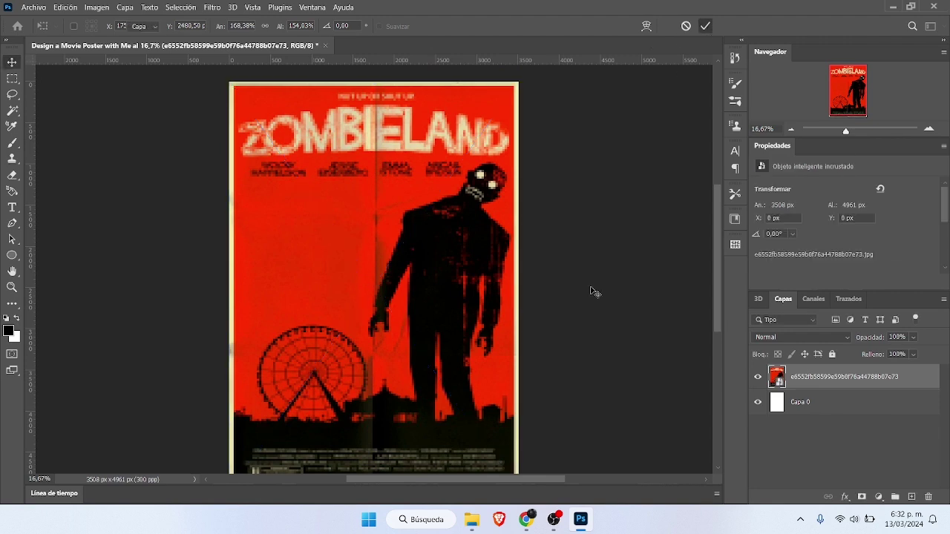
right_click(822, 374)
left_click(703, 257)
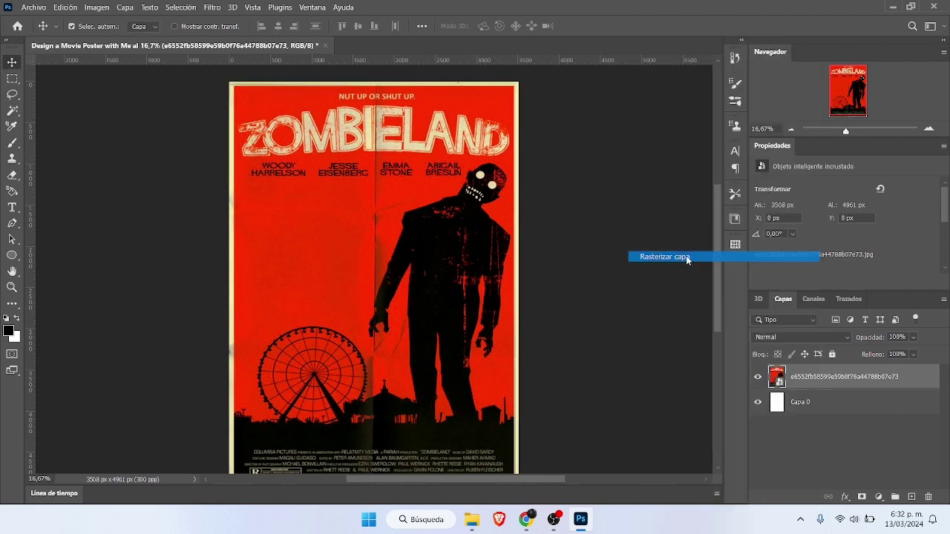
Select the zombie as the subject, copy it to its own layer and convert that layer to a smart object.
left_click(182, 6)
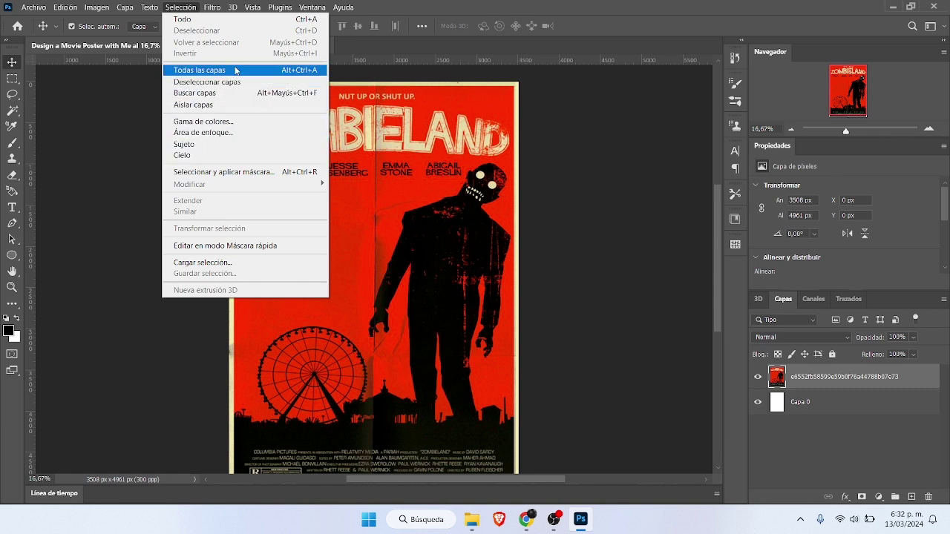
left_click(199, 144)
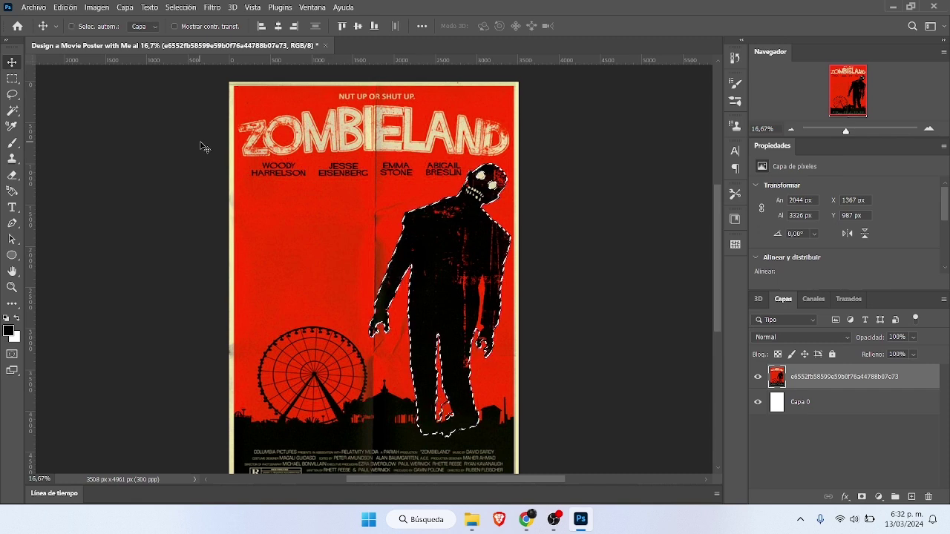
key("ctrl+j")
right_click(806, 384)
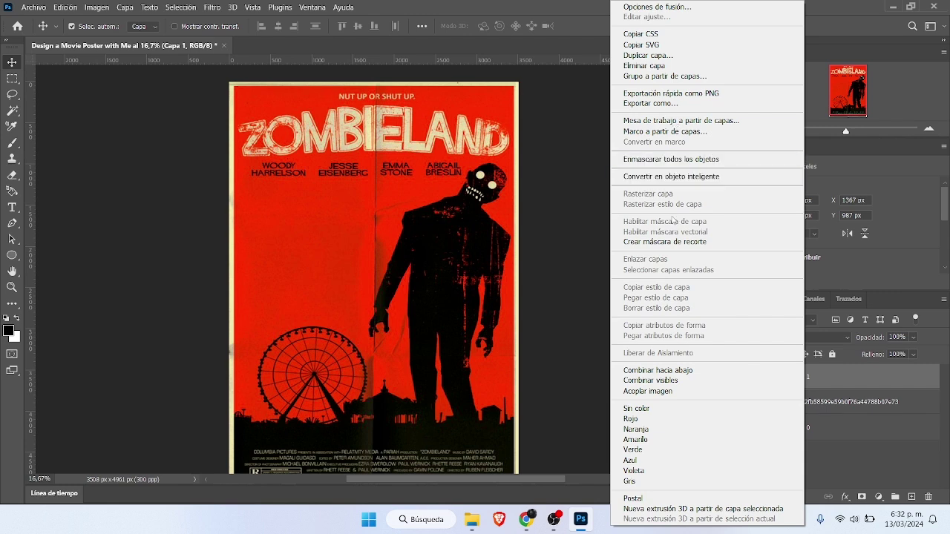
left_click(667, 177)
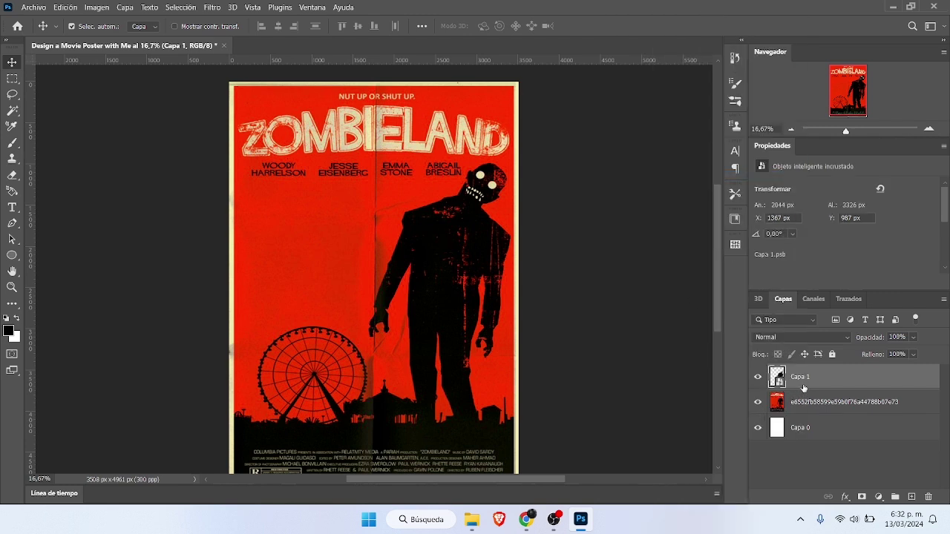
Apply Liquify to the copied zombie layer, smearing its arm, torso, legs and head toward the left and swirling the smears into liquid shapes.
left_click(179, 7)
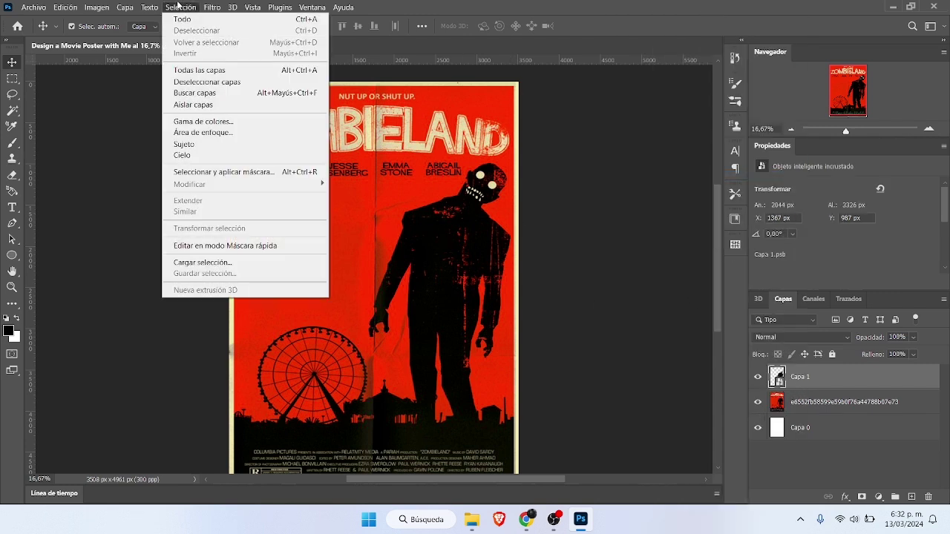
left_click(216, 7)
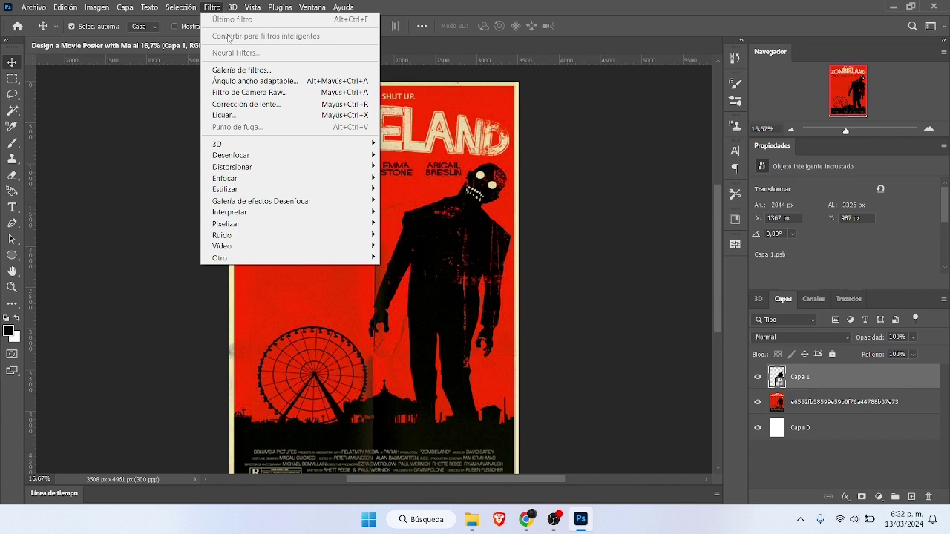
left_click(246, 116)
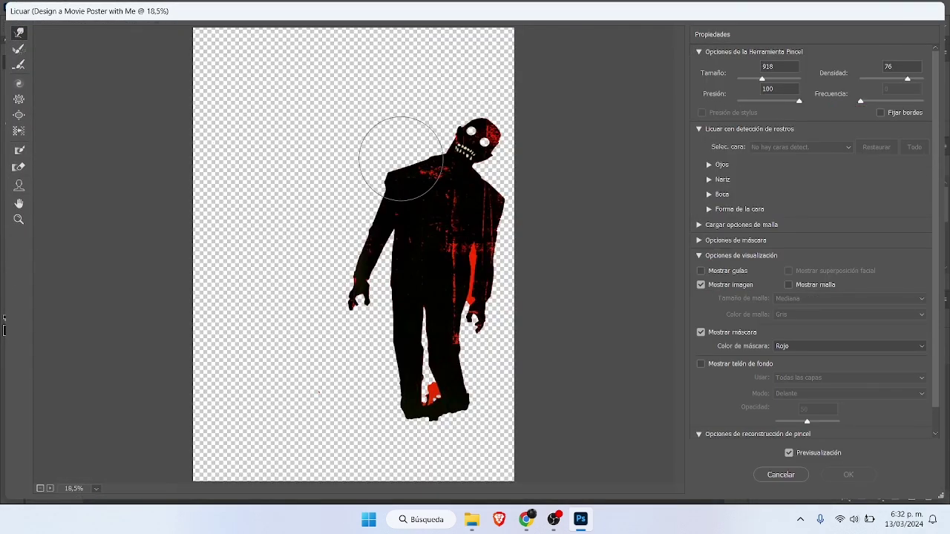
left_click_drag(435, 159, 265, 173)
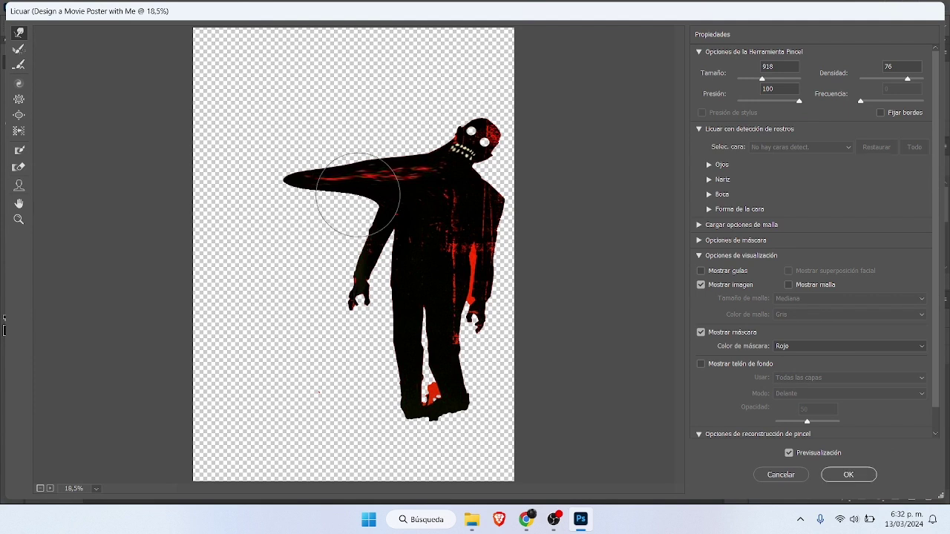
mouse_move(335, 208)
left_mouse_down()
mouse_move(338, 231)
mouse_move(222, 250)
left_mouse_up()
left_click_drag(339, 282, 238, 310)
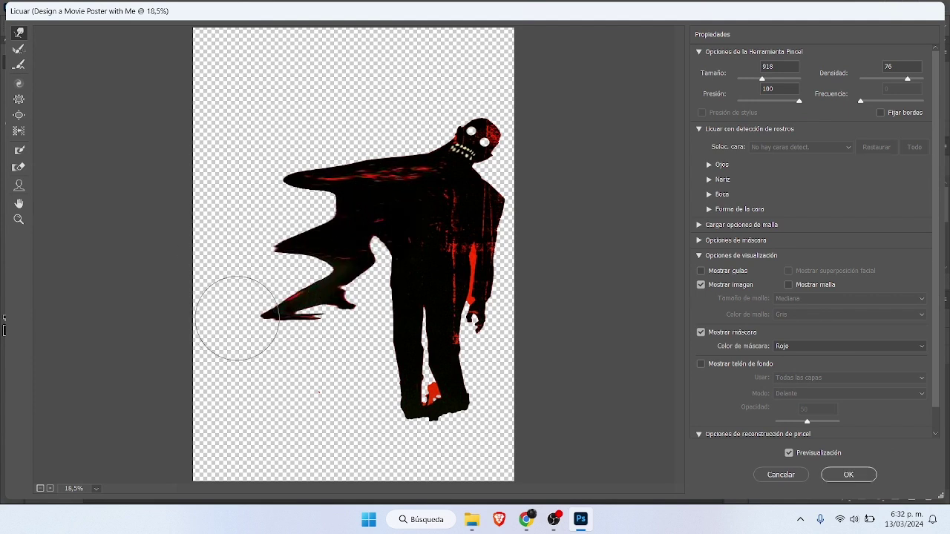
mouse_move(381, 393)
left_mouse_down()
mouse_move(261, 401)
mouse_move(363, 378)
mouse_move(294, 368)
left_mouse_up()
left_click_drag(400, 343, 279, 353)
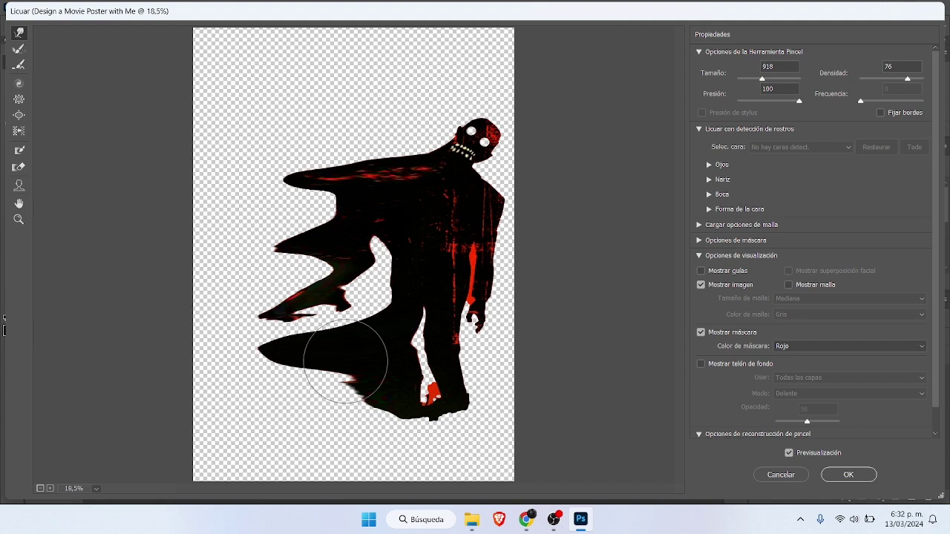
mouse_move(366, 368)
left_mouse_down()
mouse_move(233, 396)
mouse_move(291, 406)
mouse_move(353, 376)
mouse_move(375, 392)
mouse_move(320, 410)
mouse_move(390, 417)
mouse_move(308, 418)
left_mouse_up()
left_click_drag(364, 318, 222, 329)
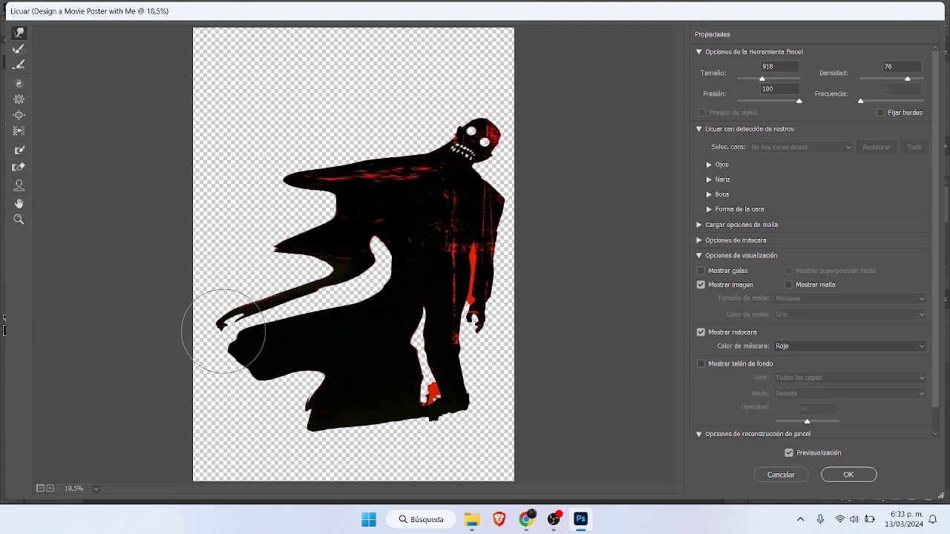
left_click_drag(370, 266, 242, 251)
left_click_drag(364, 184, 220, 215)
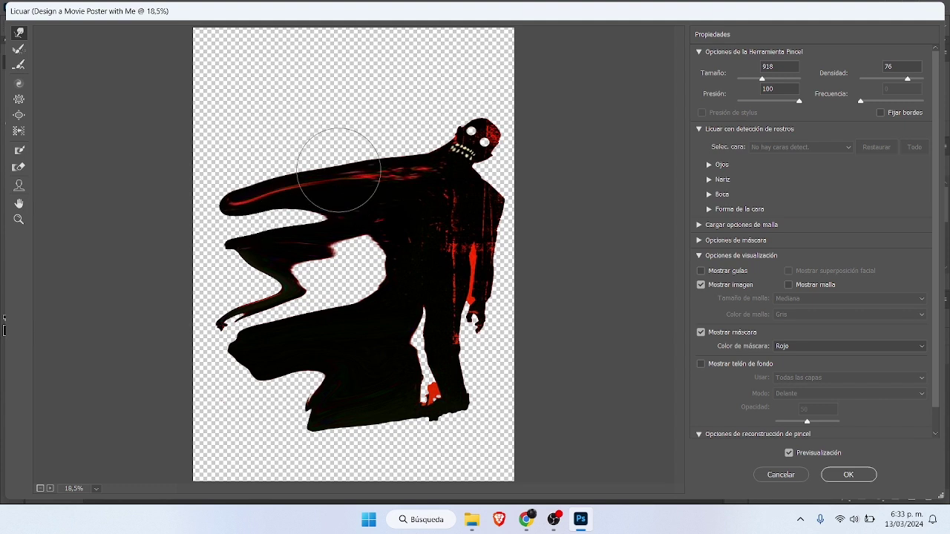
mouse_move(435, 111)
left_mouse_down()
mouse_move(252, 113)
mouse_move(442, 136)
mouse_move(261, 121)
left_mouse_up()
left_click_drag(414, 116, 305, 112)
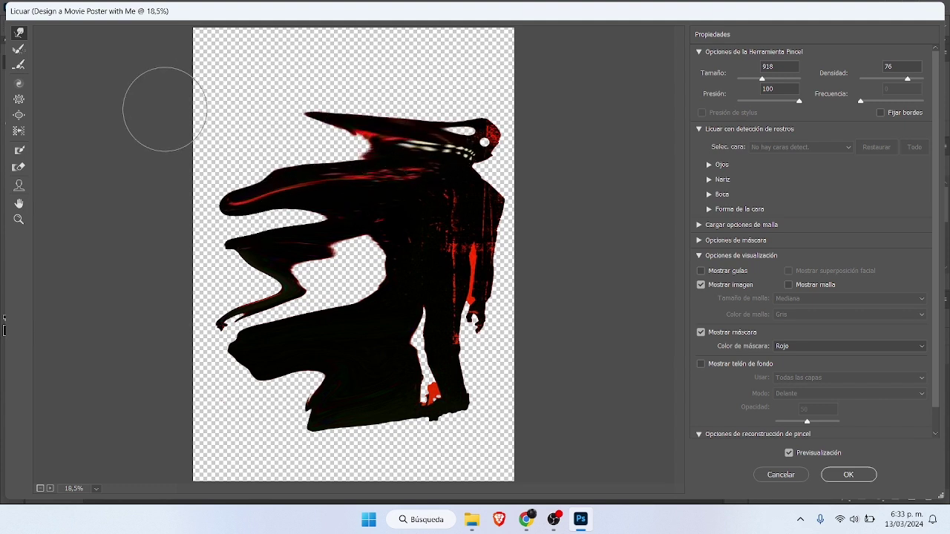
left_click_drag(343, 141, 149, 121)
left_click_drag(346, 149, 170, 153)
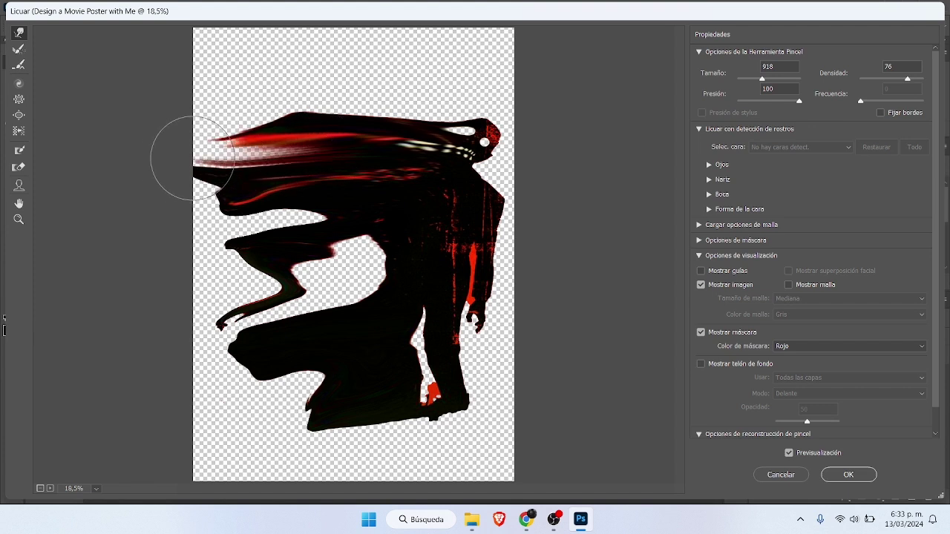
mouse_move(416, 245)
left_mouse_down()
mouse_move(318, 248)
mouse_move(329, 272)
mouse_move(303, 181)
mouse_move(297, 245)
mouse_move(319, 222)
mouse_move(312, 185)
mouse_move(342, 193)
mouse_move(310, 282)
mouse_move(265, 314)
mouse_move(318, 318)
mouse_move(287, 265)
mouse_move(378, 286)
mouse_move(337, 276)
mouse_move(381, 406)
mouse_move(373, 345)
mouse_move(308, 363)
mouse_move(372, 392)
mouse_move(293, 385)
left_mouse_up()
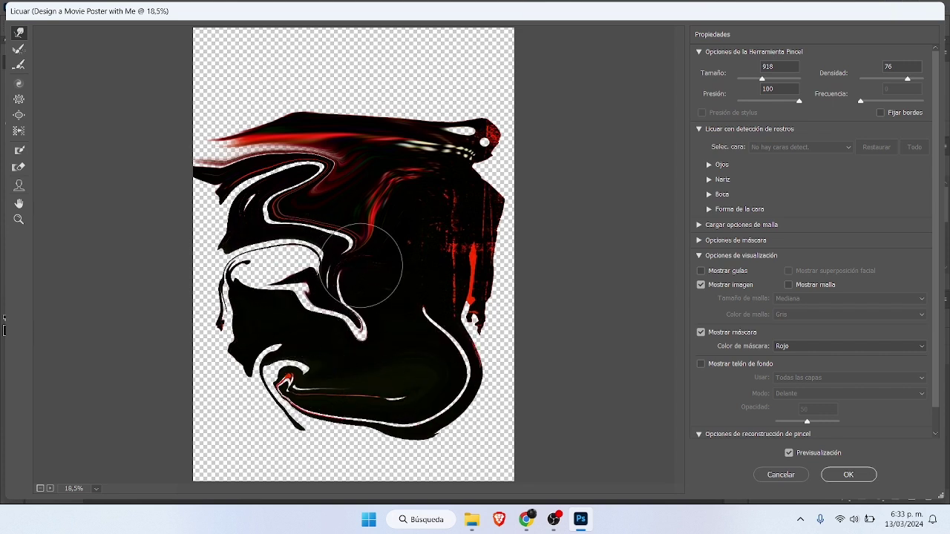
mouse_move(311, 242)
left_mouse_down()
mouse_move(249, 227)
mouse_move(266, 232)
mouse_move(224, 238)
mouse_move(327, 142)
mouse_move(268, 106)
mouse_move(287, 130)
mouse_move(237, 123)
mouse_move(262, 115)
mouse_move(277, 117)
mouse_move(224, 123)
mouse_move(321, 127)
mouse_move(284, 116)
left_mouse_up()
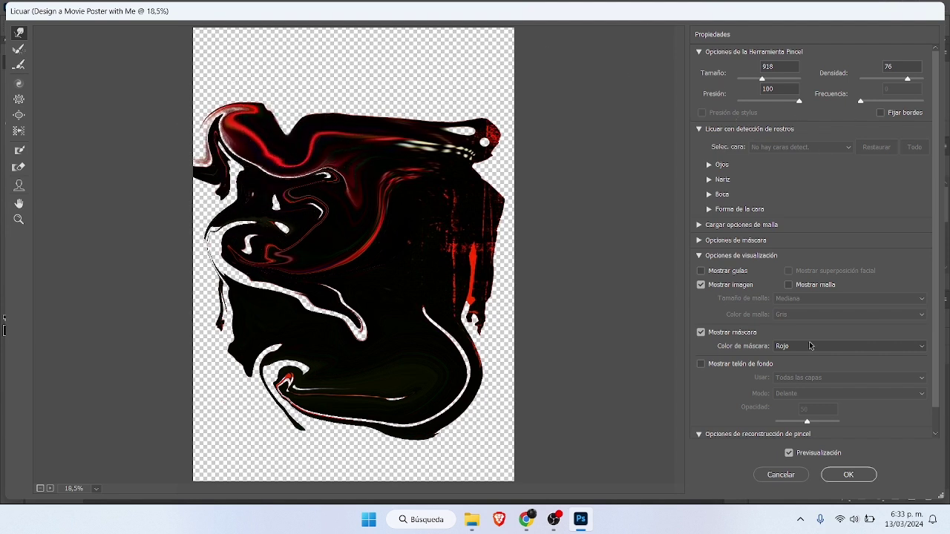
left_click(859, 477)
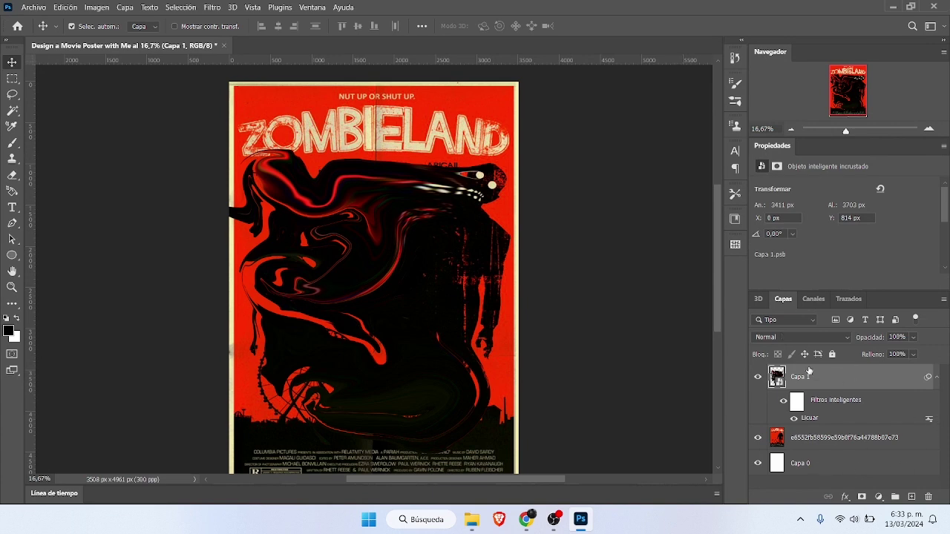
Set the liquified zombie layer's blend mode to Luz fuerte and add a mask, painting black to hide the smears around the legs and feet.
left_click(849, 337)
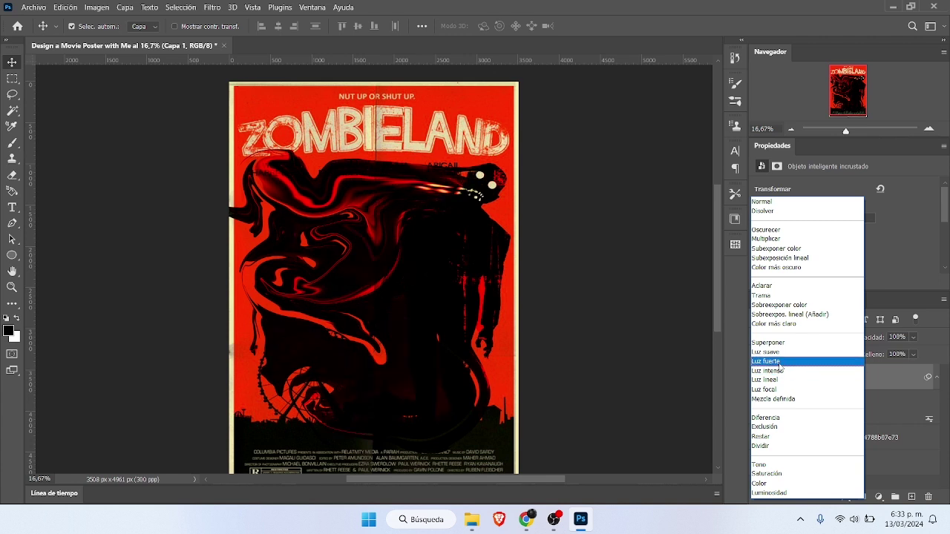
left_click(779, 362)
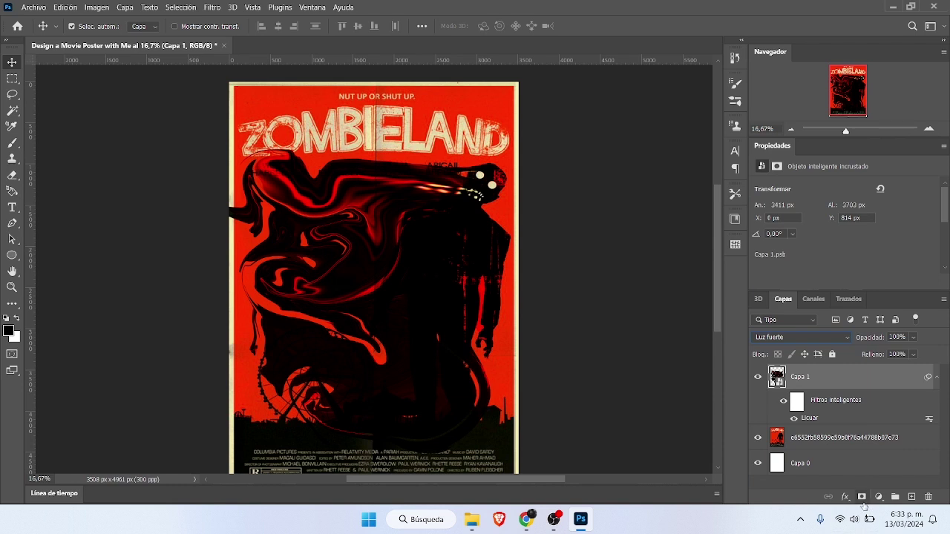
left_click(862, 497)
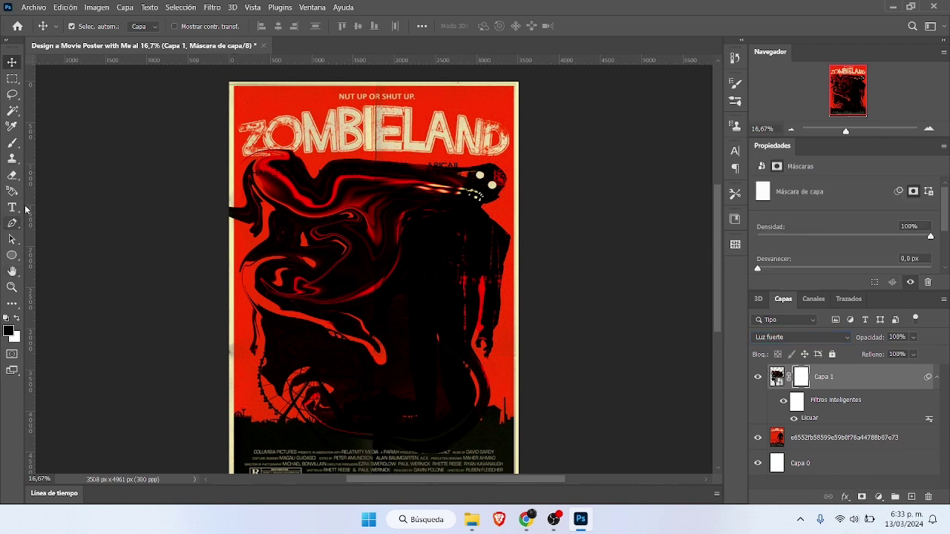
left_click(13, 141)
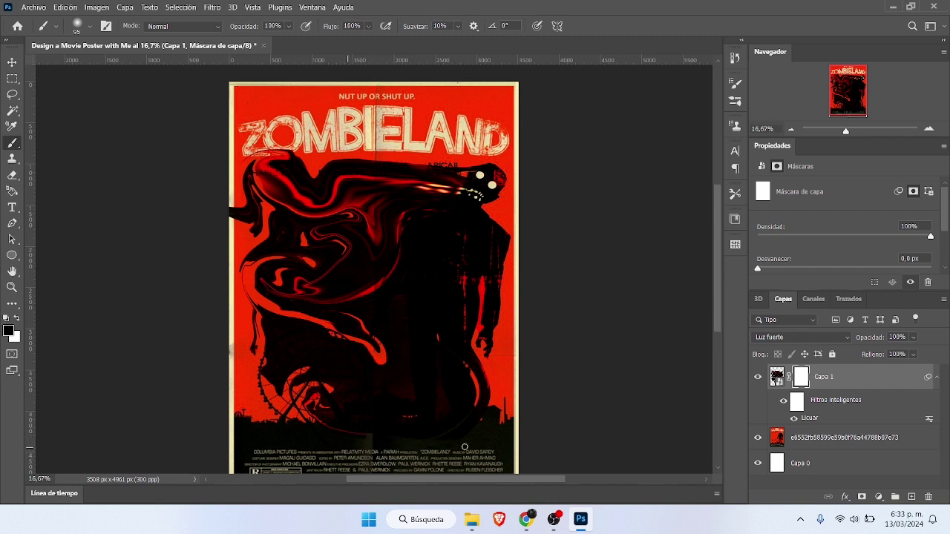
mouse_move(464, 448)
left_mouse_down()
mouse_move(491, 390)
mouse_move(462, 443)
left_mouse_up()
left_click_drag(438, 384, 445, 426)
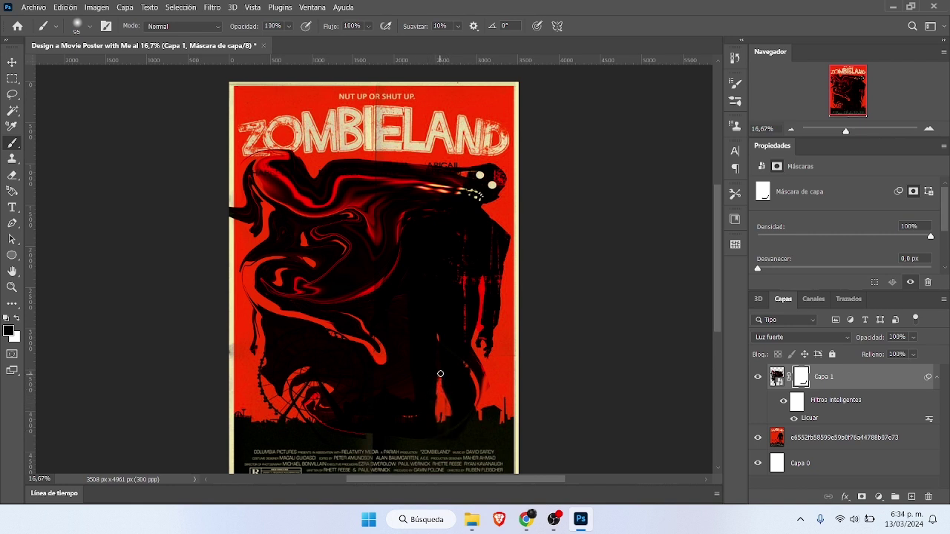
left_click_drag(443, 374, 438, 345)
left_click(12, 61)
left_click(34, 7)
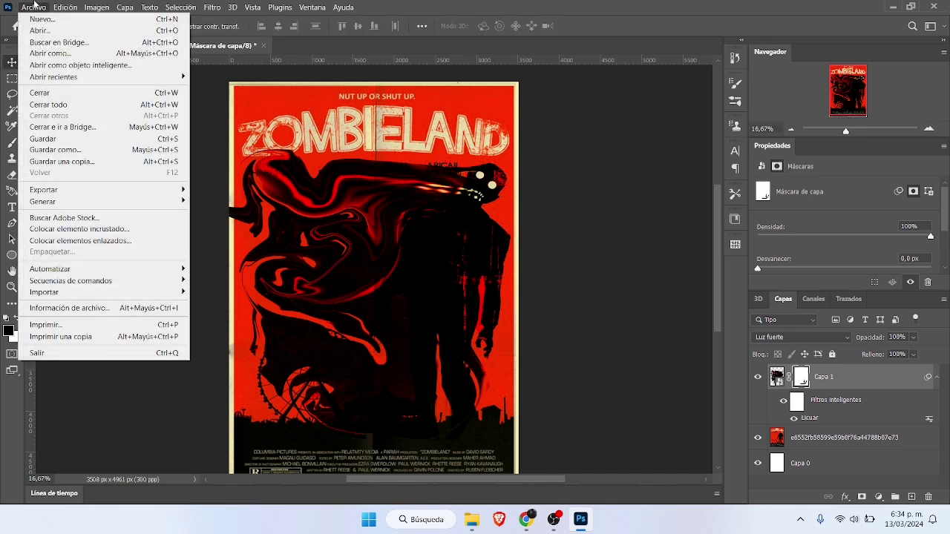
mouse_move(65, 6)
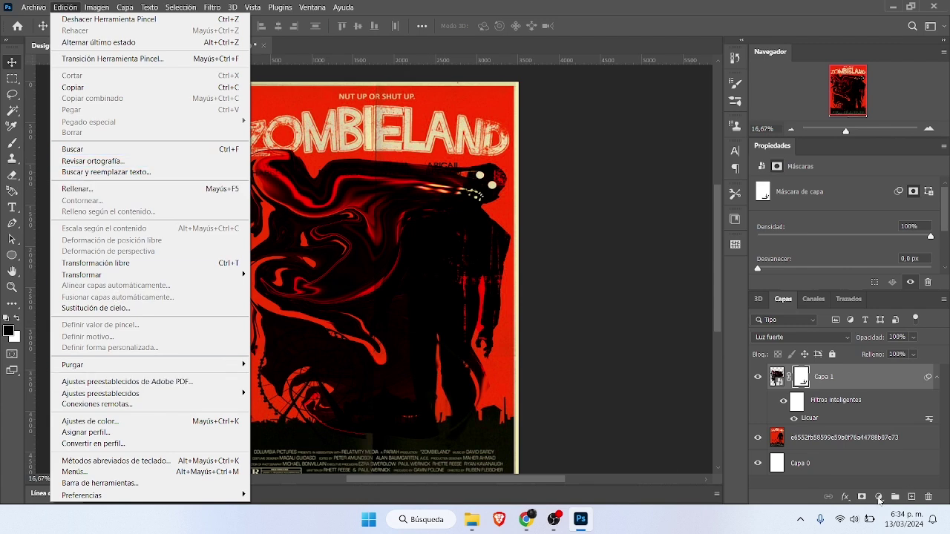
left_click(878, 498)
left_click(826, 500)
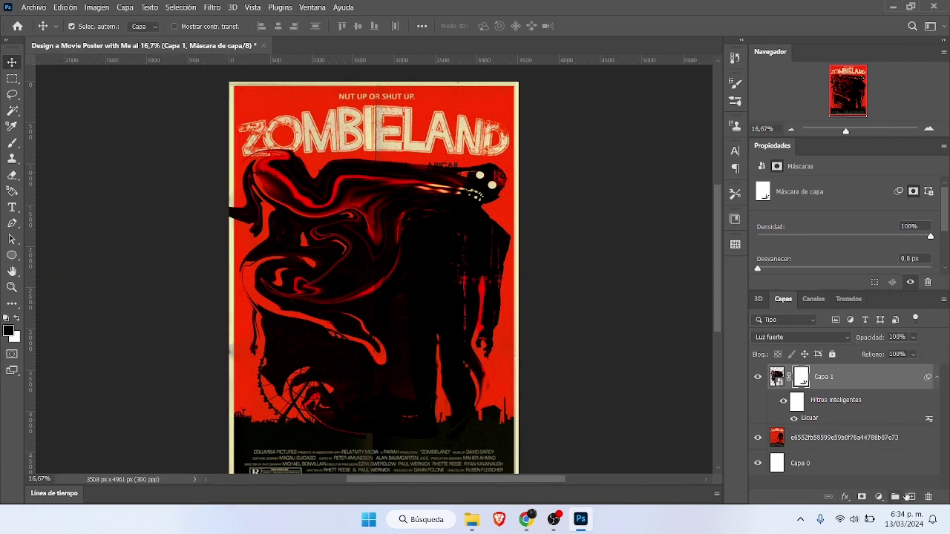
Add a new layer above the liquified zombie and fill the whole 3508 × 4961 px canvas area with 50% gris.
left_click(912, 497)
right_click(828, 383)
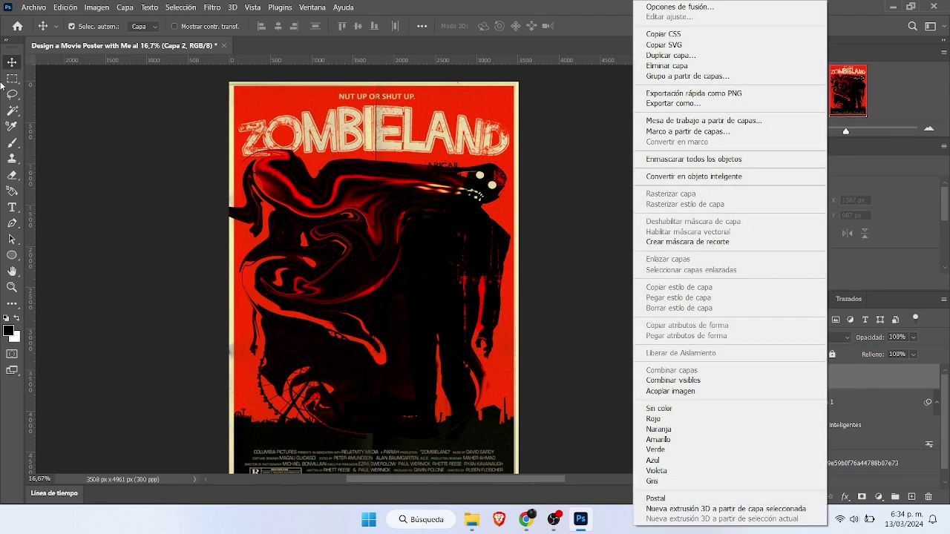
left_click(54, 59)
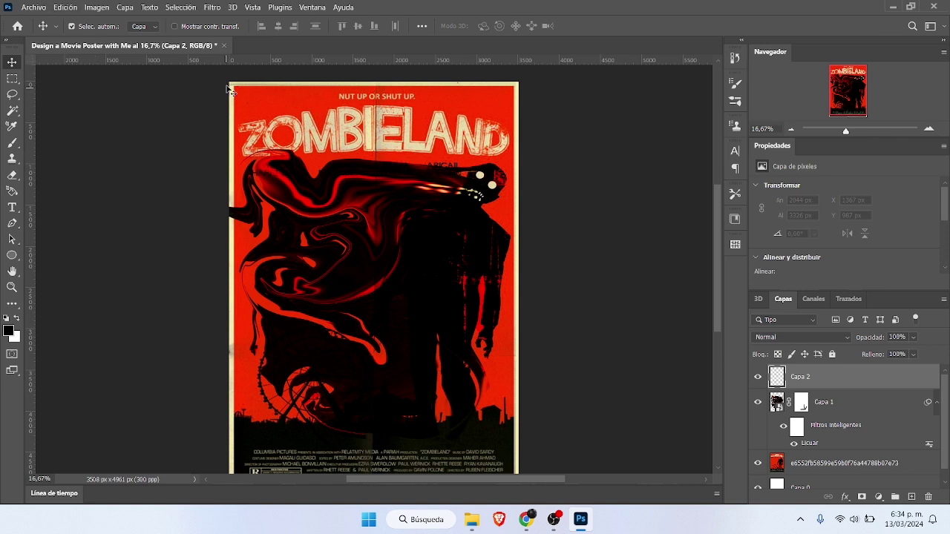
left_click(13, 78)
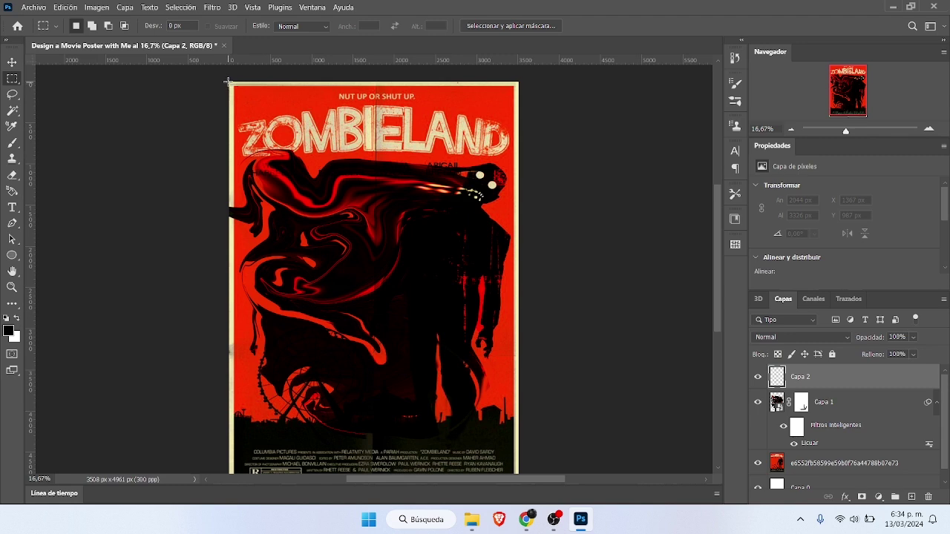
left_click_drag(228, 80, 502, 437)
left_click_drag(518, 469, 518, 459)
right_click(450, 379)
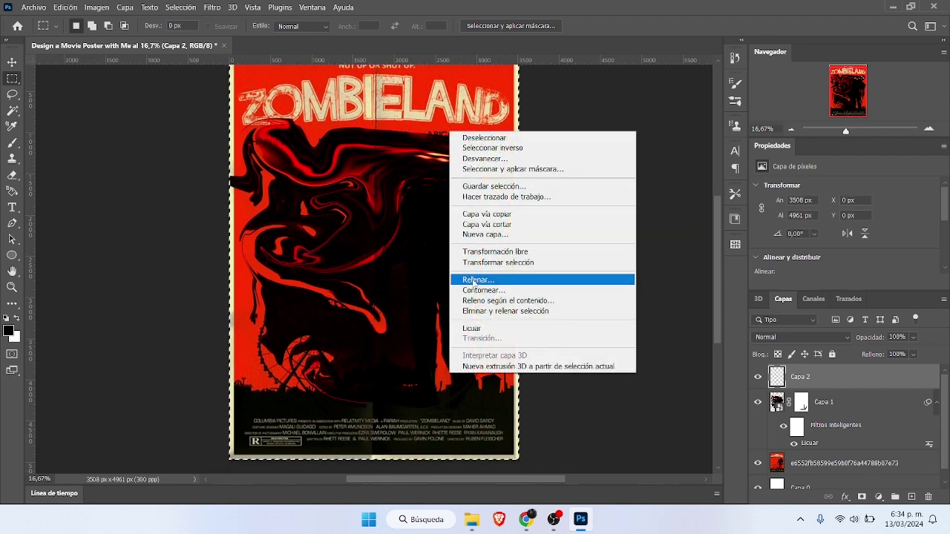
left_click(484, 281)
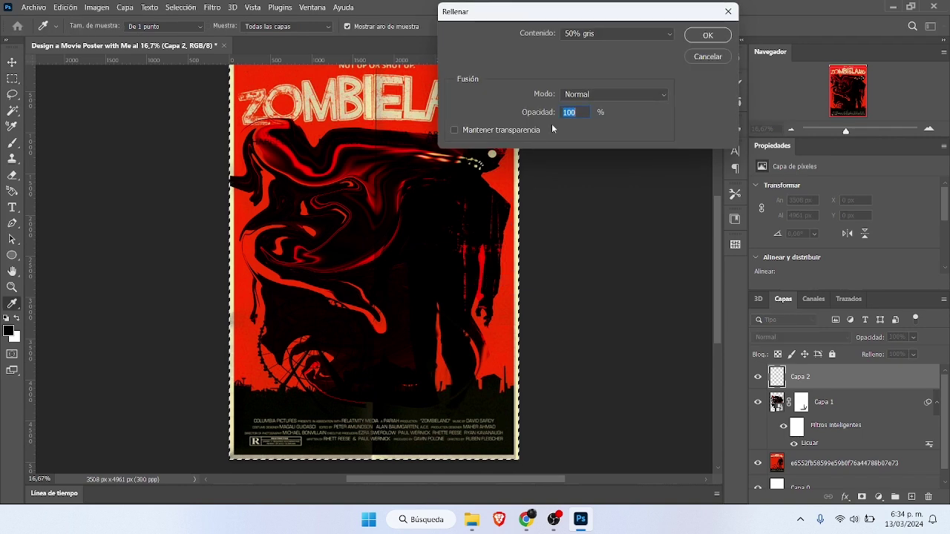
left_click(705, 35)
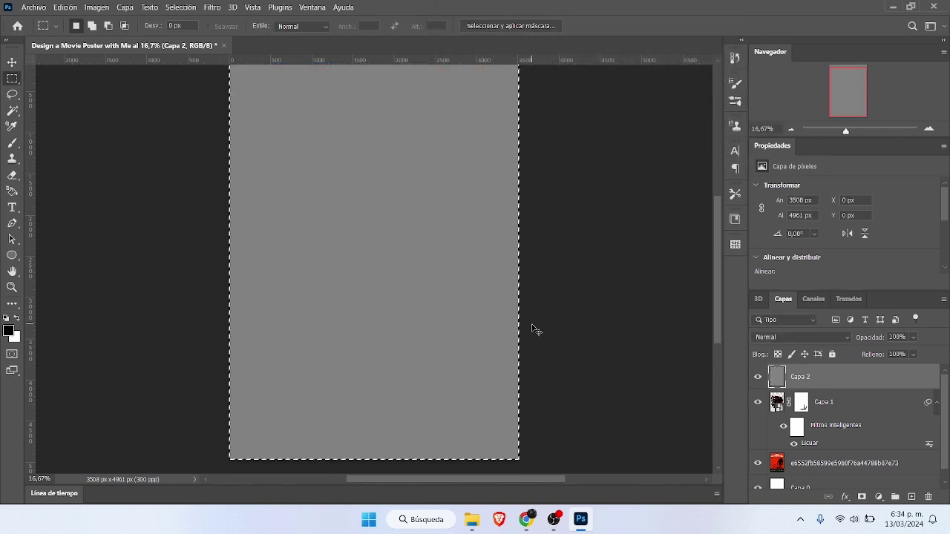
key("ctrl+d")
Apply the Camera Raw filter to the gray layer with Granulado 100, Rugosidad 100 and a larger grain size.
left_click(212, 6)
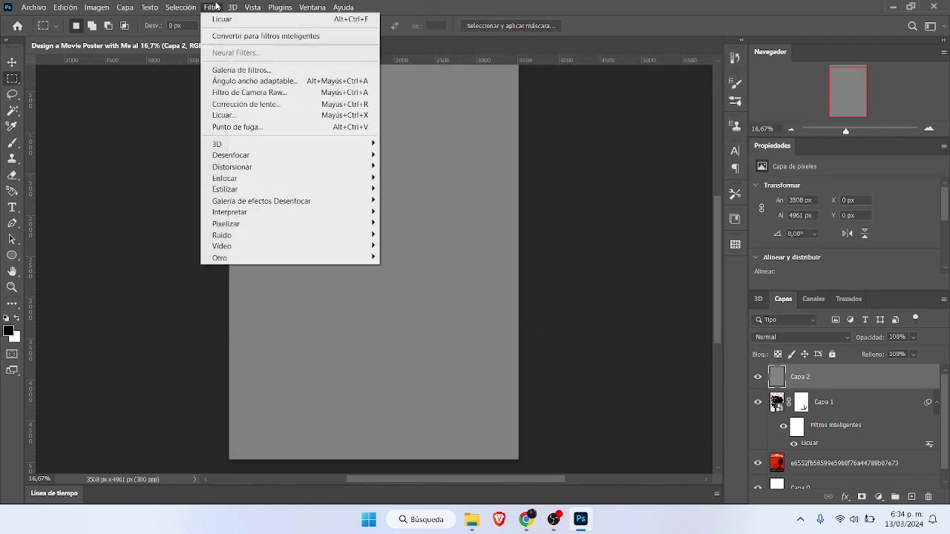
left_click(243, 92)
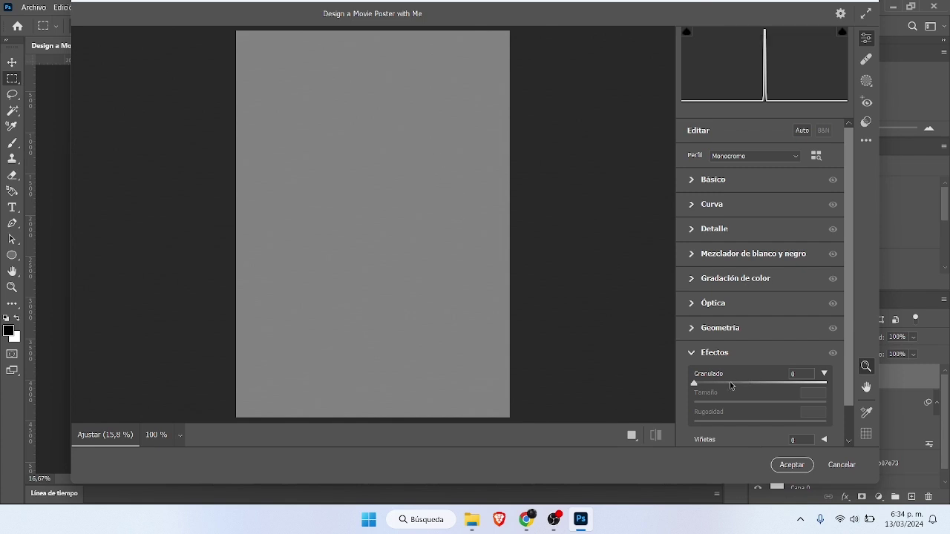
left_click_drag(694, 383, 885, 381)
left_click_drag(759, 421, 832, 406)
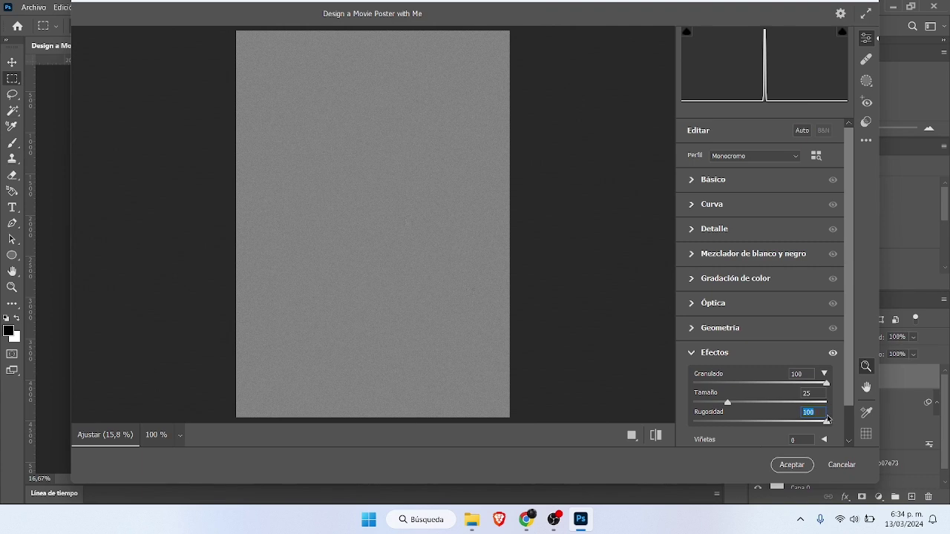
left_click_drag(728, 403, 871, 386)
left_click(788, 465)
Blend the grain layer over the poster with Luz fuerte at 66% opacity.
left_click(791, 338)
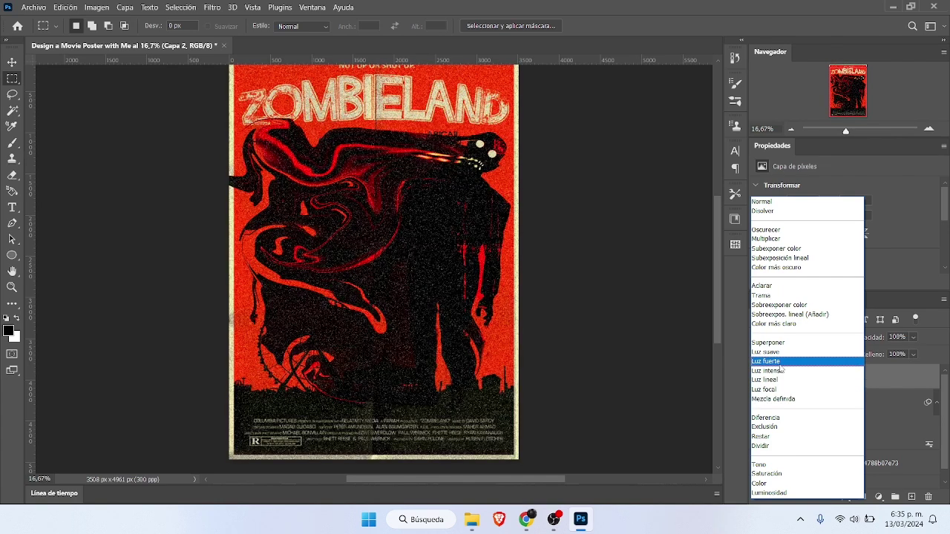
left_click(779, 362)
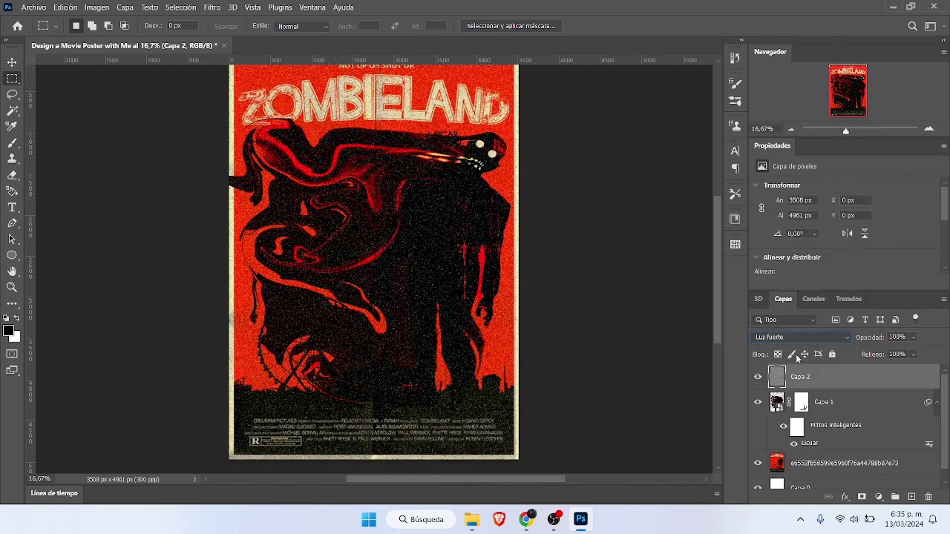
left_click(912, 338)
left_click(908, 353)
Start placing an embedded element and browse to the Texture pack GIO folder in Diseños > Recursos > Textura.
left_click(34, 8)
left_click(91, 229)
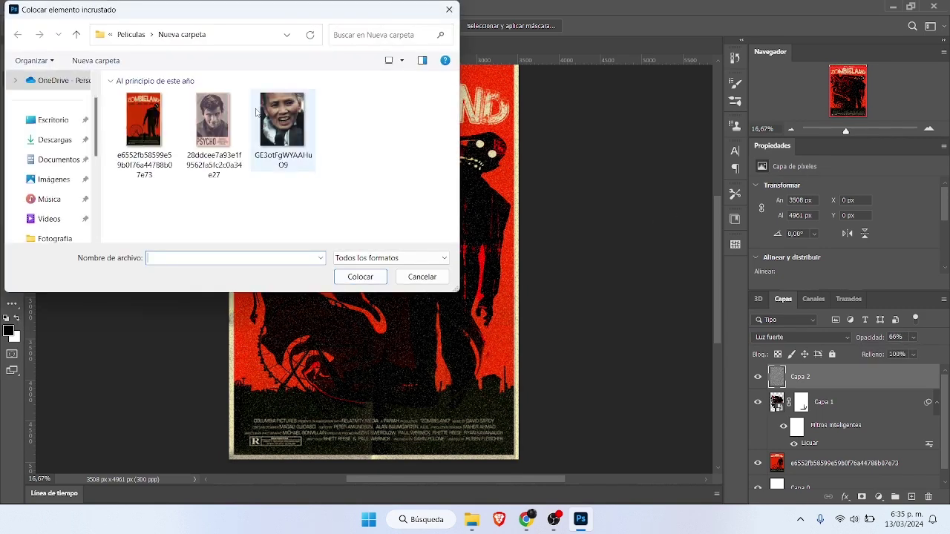
left_click(53, 120)
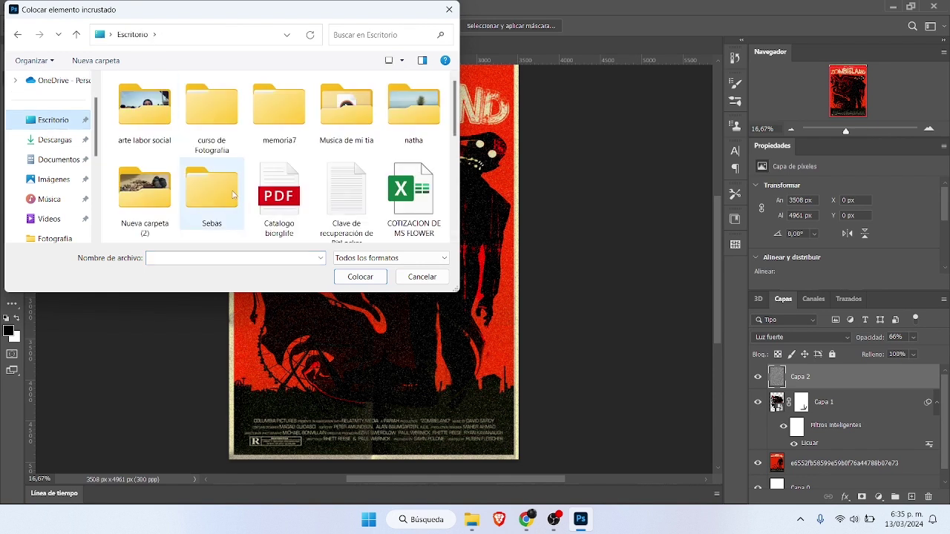
double_click(223, 189)
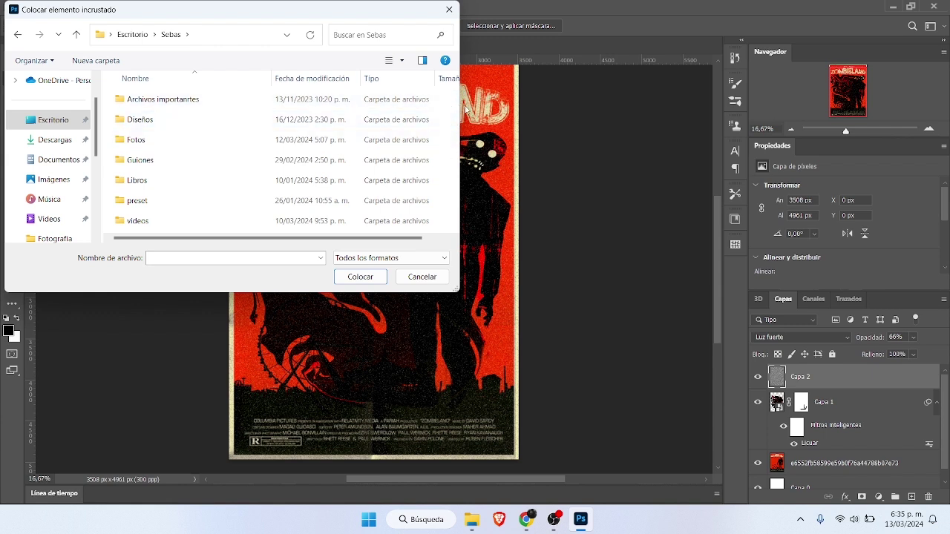
double_click(176, 118)
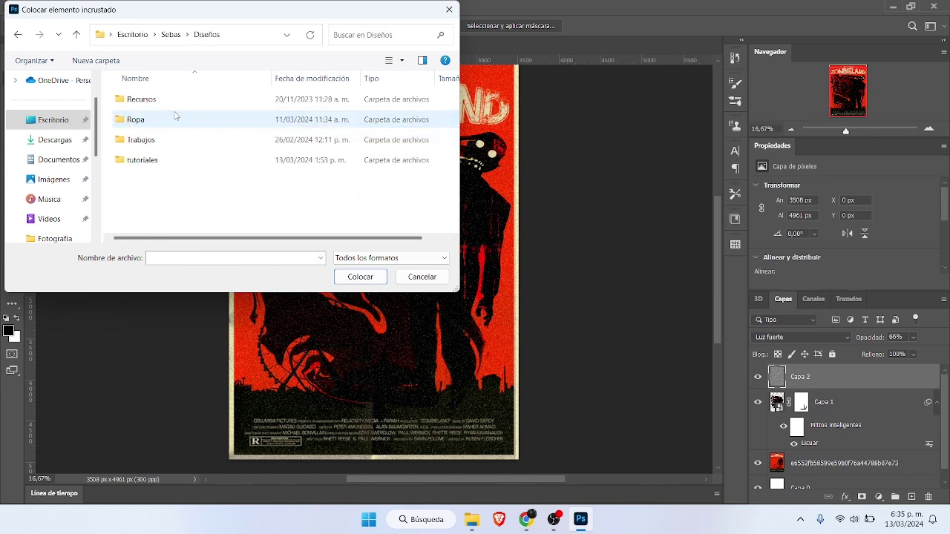
double_click(153, 127)
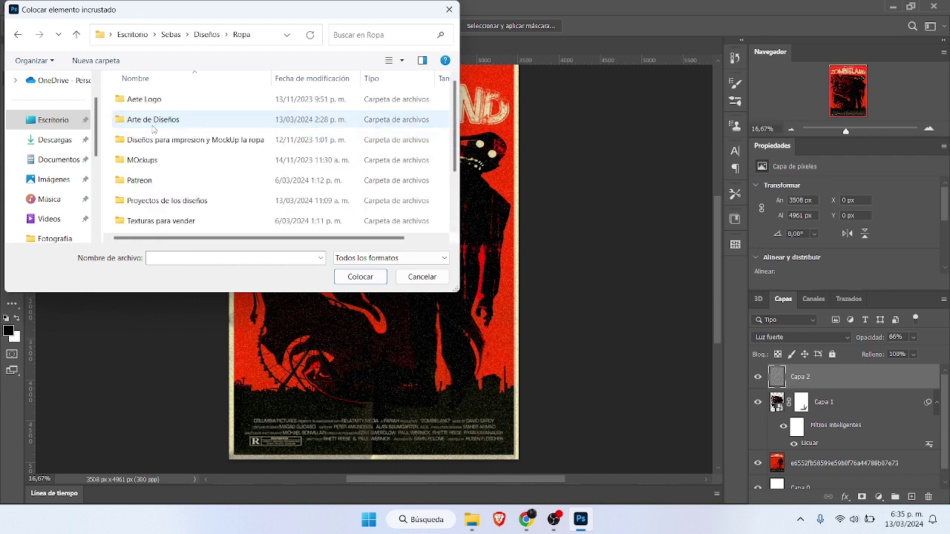
left_click(18, 35)
double_click(131, 99)
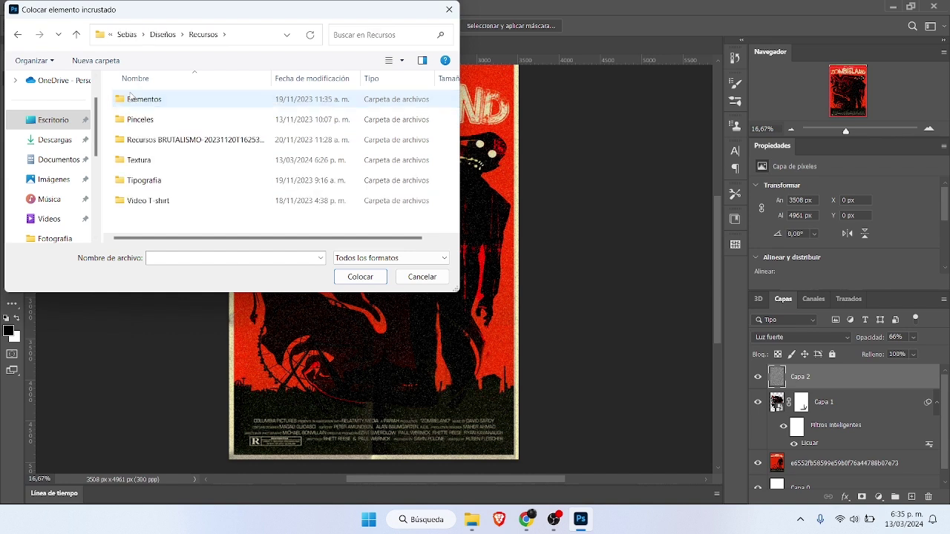
double_click(163, 161)
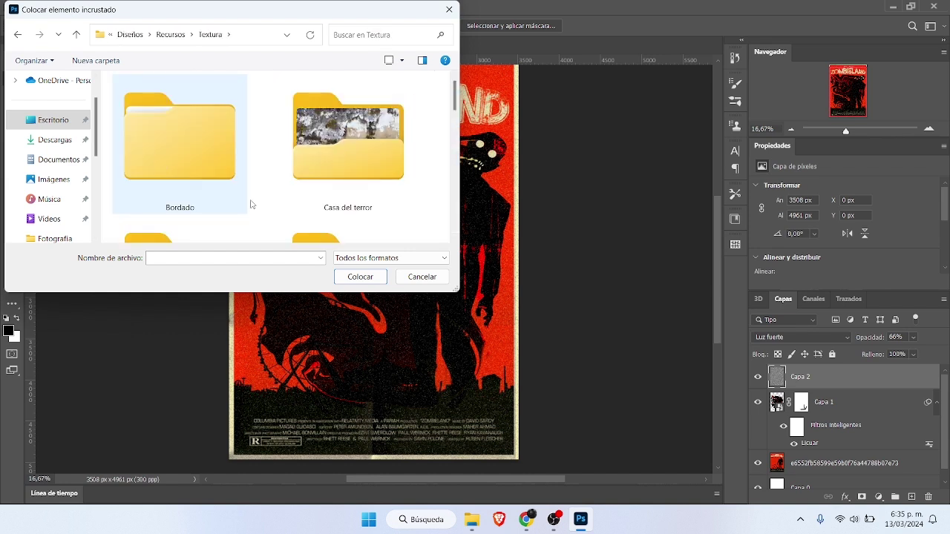
left_click_drag(456, 100, 458, 181)
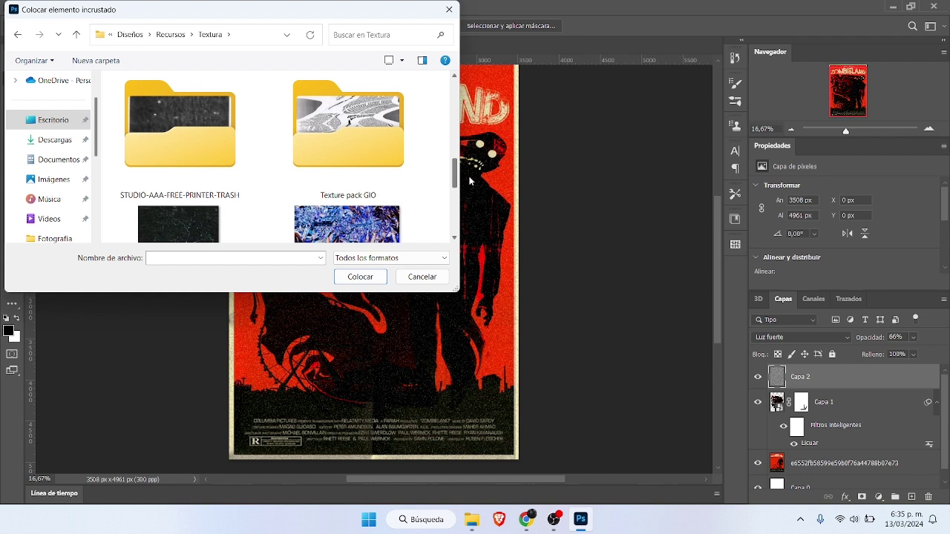
left_click(367, 149)
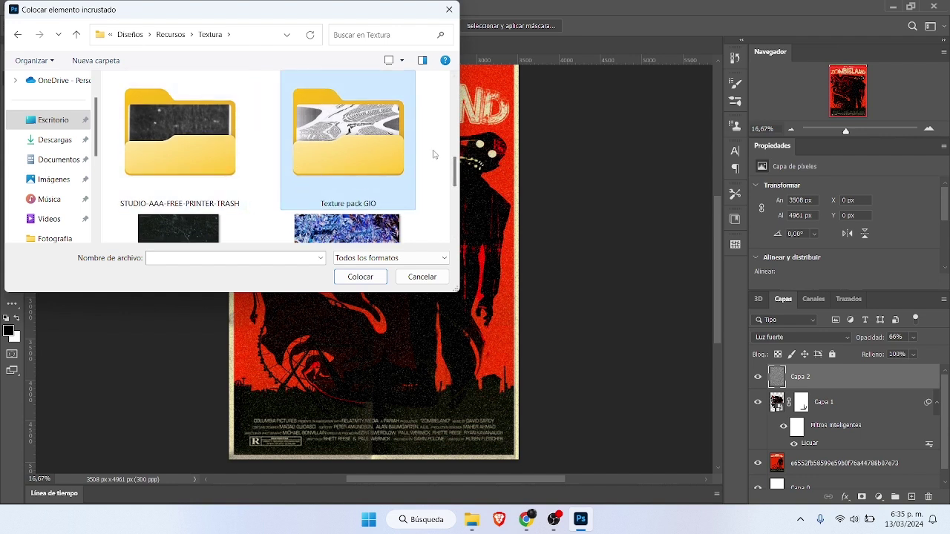
left_click_drag(454, 175, 455, 172)
key("Return")
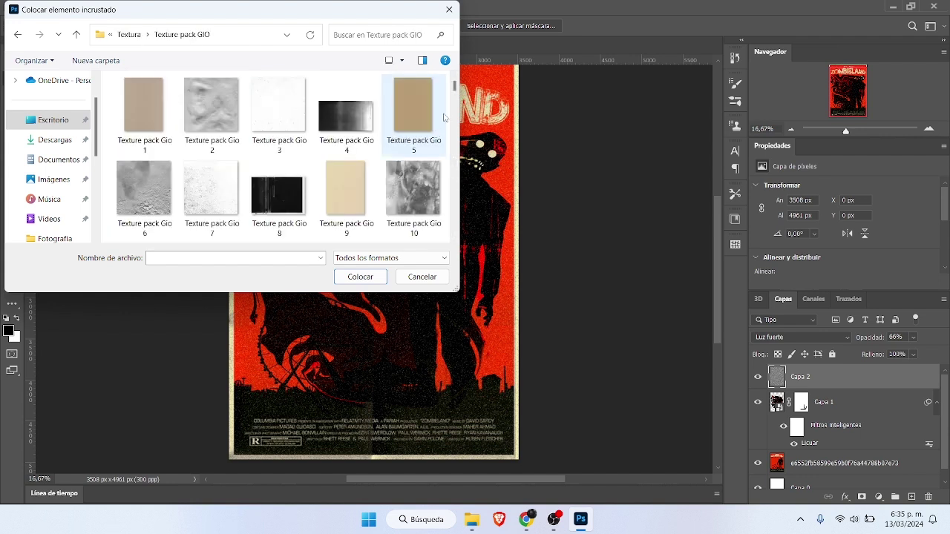
Place the Texture pack Gio 20 image on the poster as an embedded element.
left_click_drag(455, 93, 458, 97)
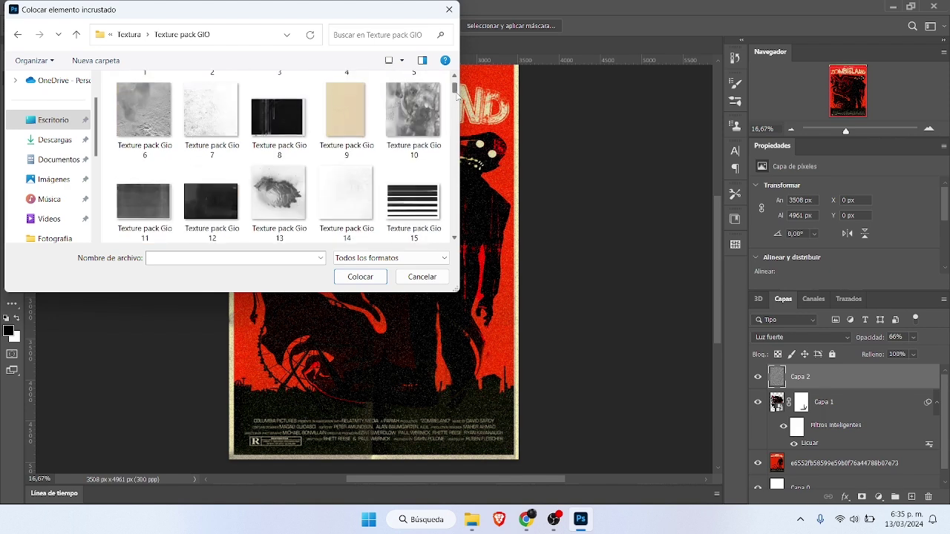
scroll(458, 97, "down", 1)
left_click(279, 104)
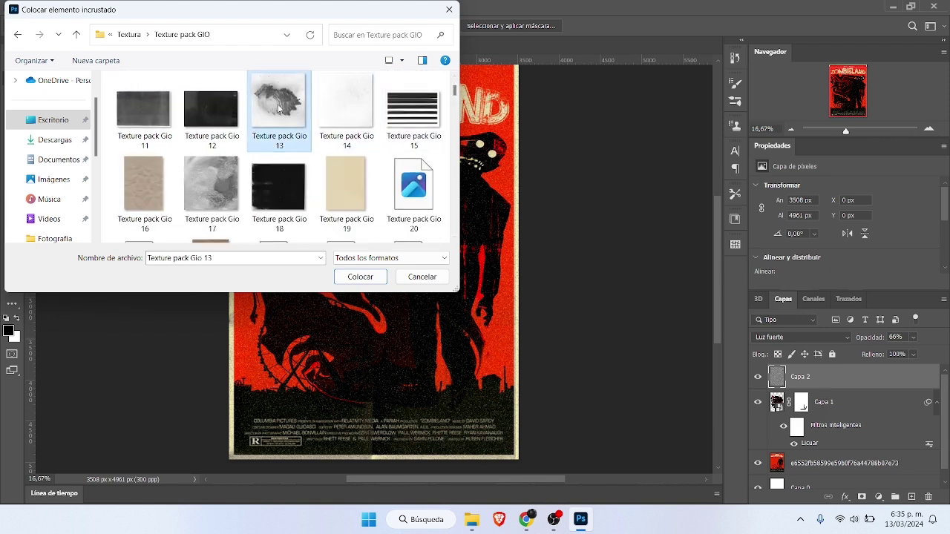
left_click(417, 211)
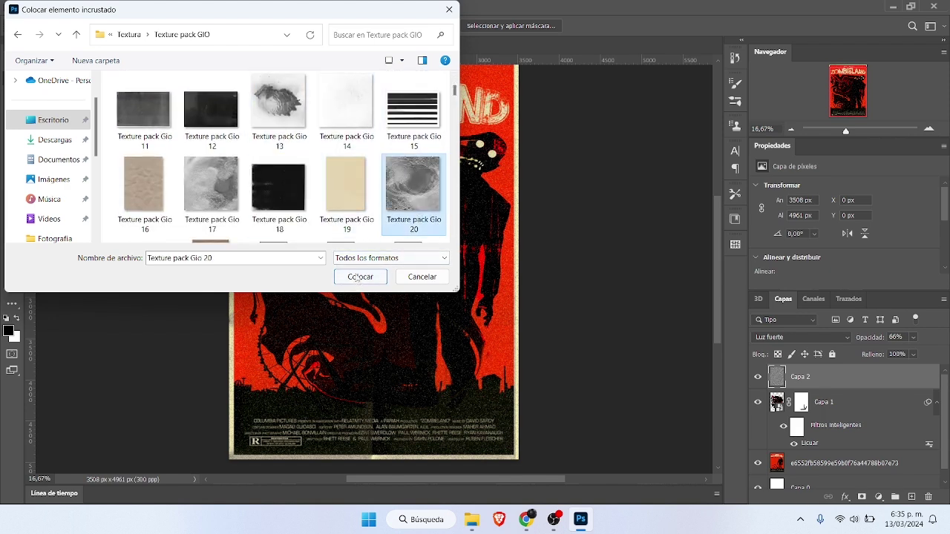
left_click(360, 277)
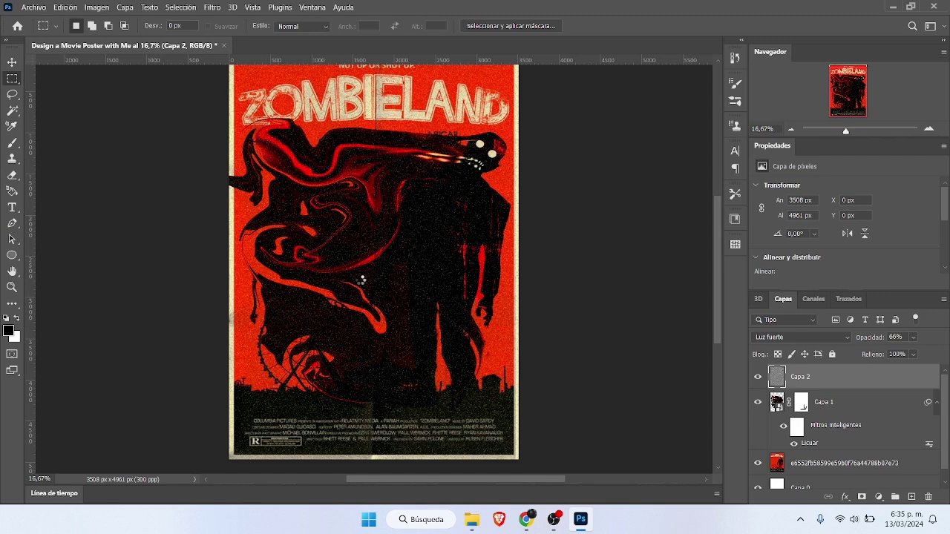
Stretch the placed Texture pack Gio 20 image across the poster to about 3508 x 4778 px.
left_click(33, 7)
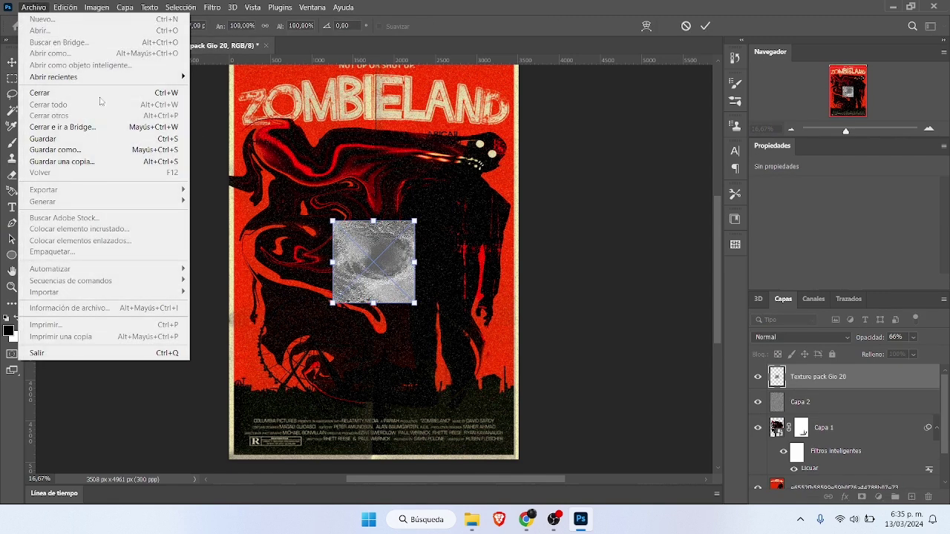
left_click(337, 220)
left_click_drag(336, 221, 235, 70)
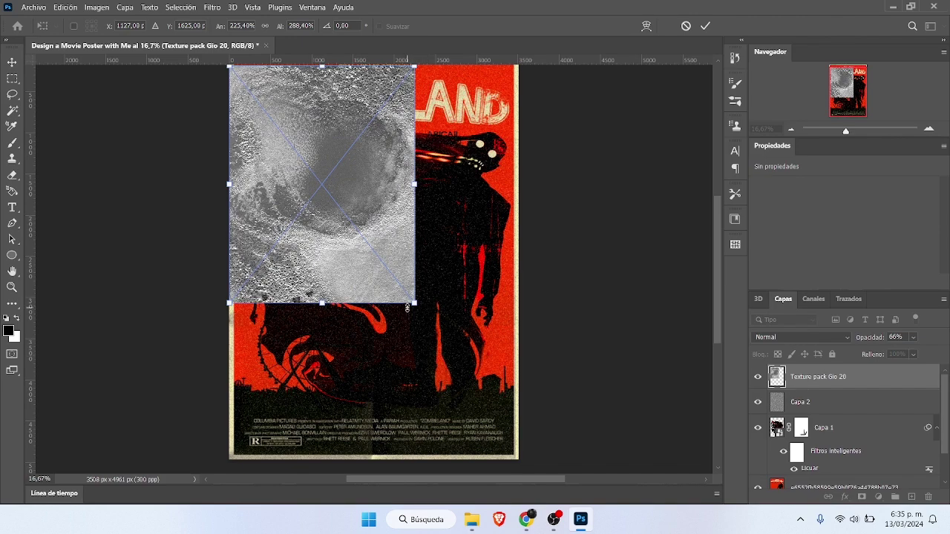
left_click_drag(415, 303, 518, 459)
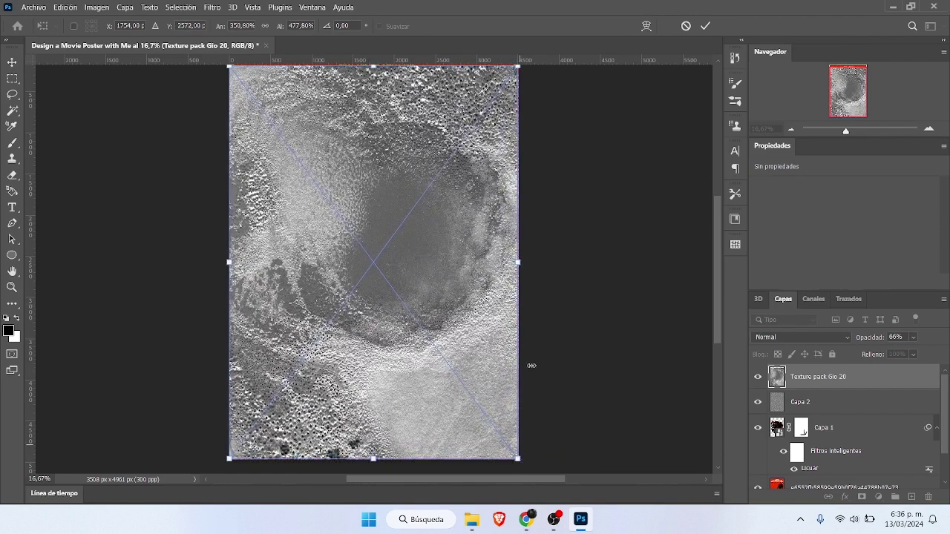
left_click(705, 26)
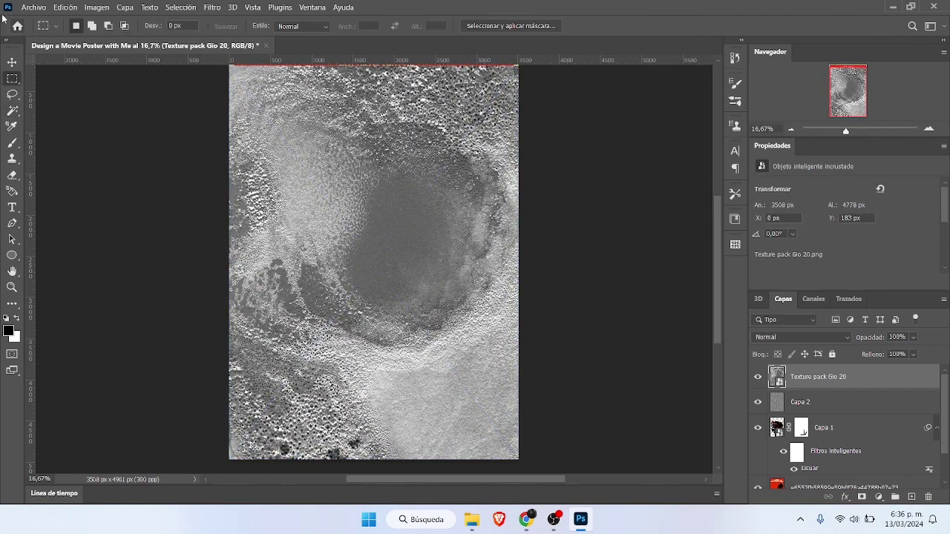
Place the Texture pack Gio 54 image from the Texture pack GIO folder as an embedded element.
left_click(33, 7)
left_click(74, 229)
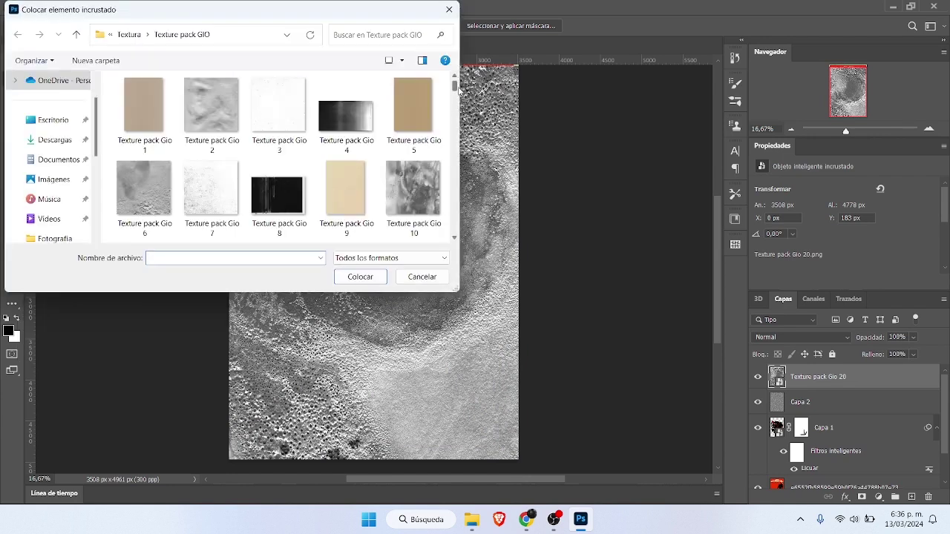
left_click_drag(456, 86, 463, 113)
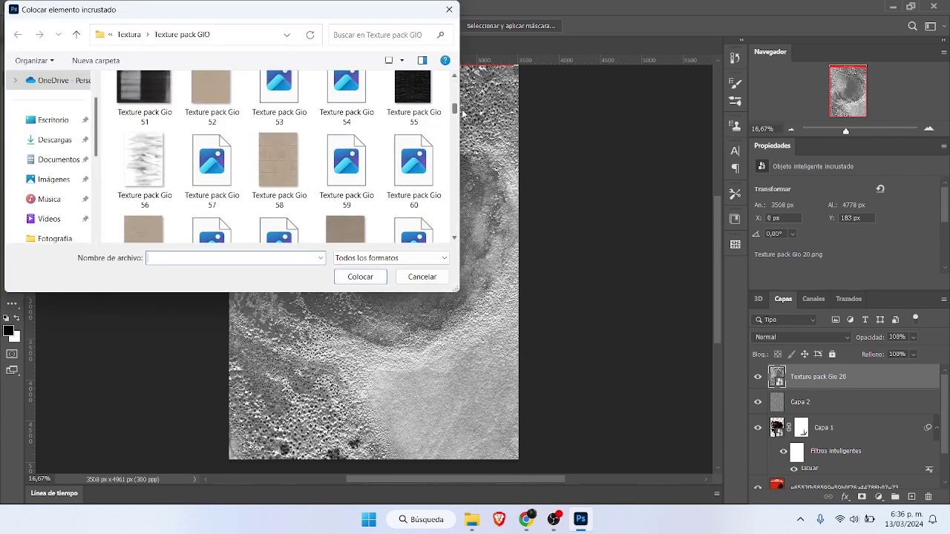
left_click(265, 154)
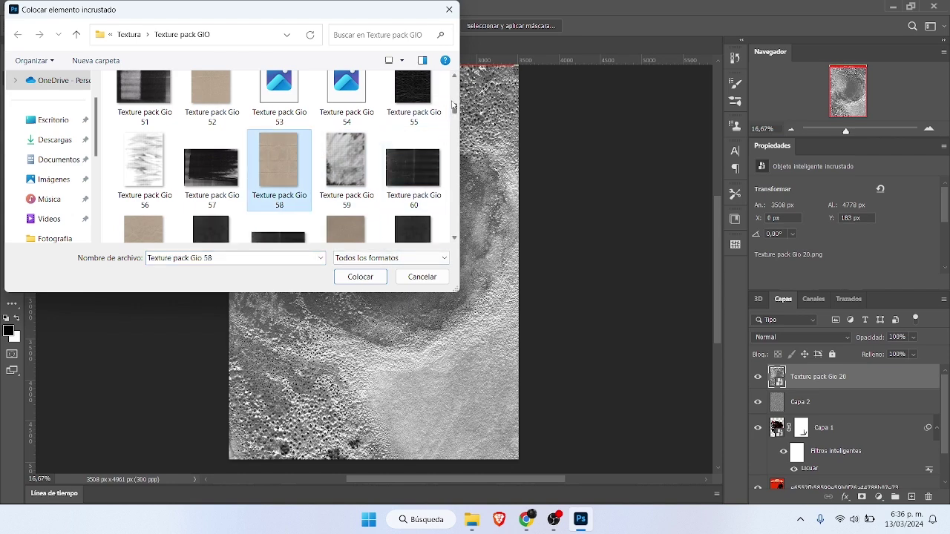
left_click_drag(455, 110, 455, 106)
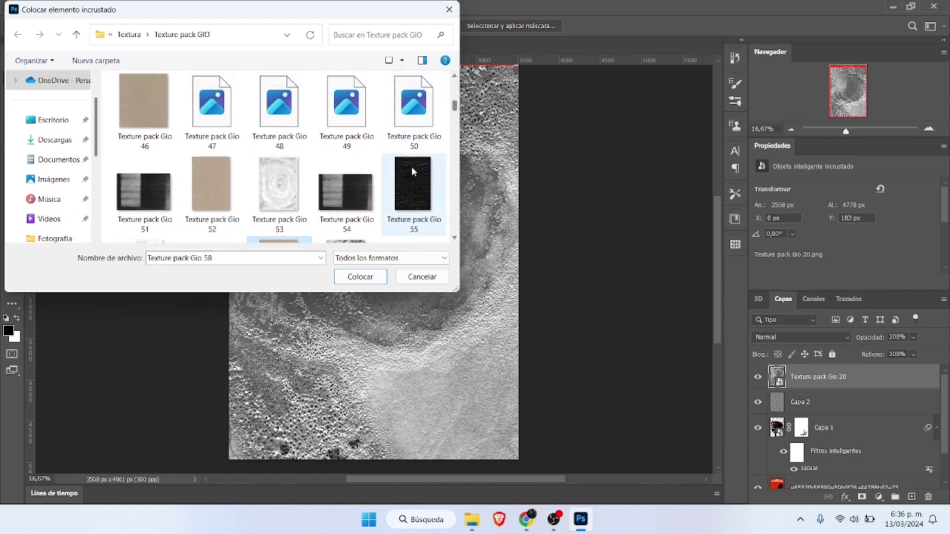
left_click(347, 188)
left_click(359, 277)
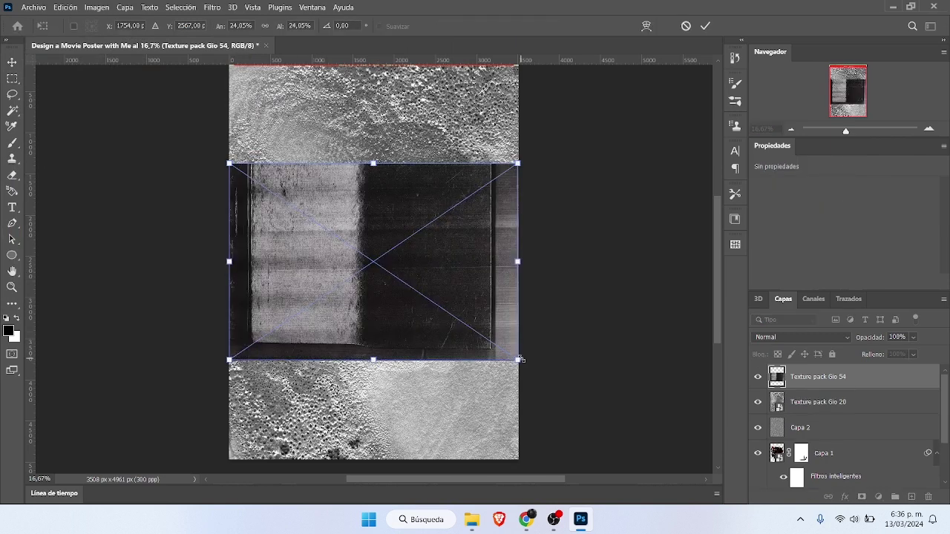
Enlarge Texture pack Gio 54 to about 6128 x 4961 px and shift it left so its darker part covers most of the poster.
left_click_drag(518, 361, 597, 459)
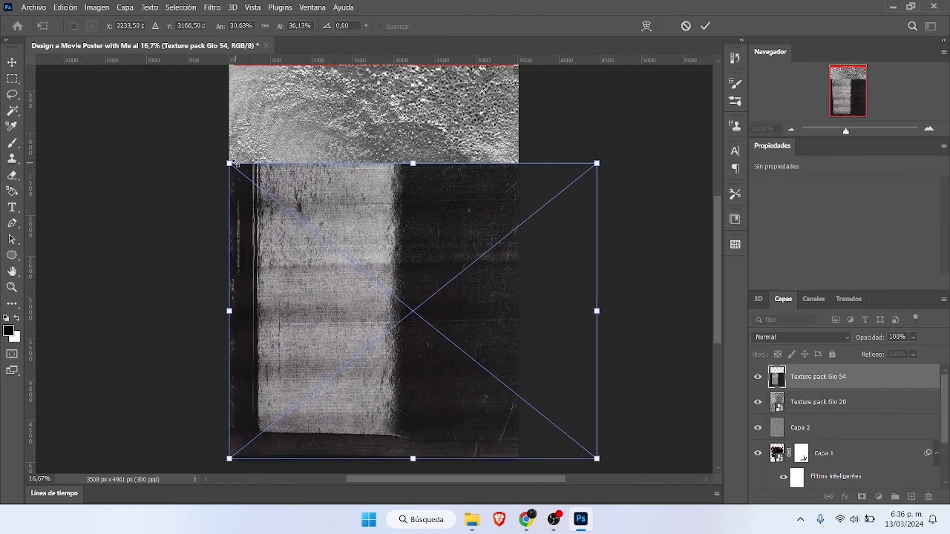
left_click_drag(228, 164, 95, 67)
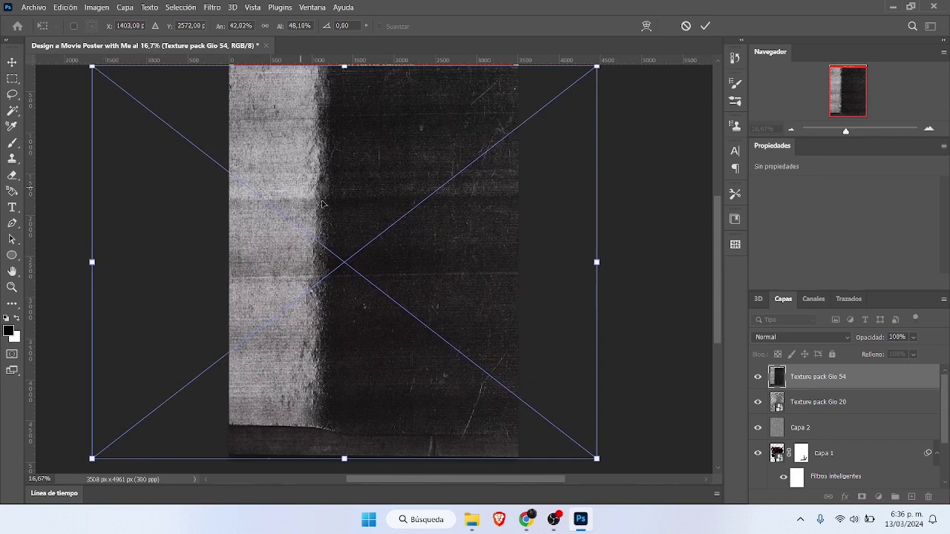
left_click_drag(391, 238, 343, 244)
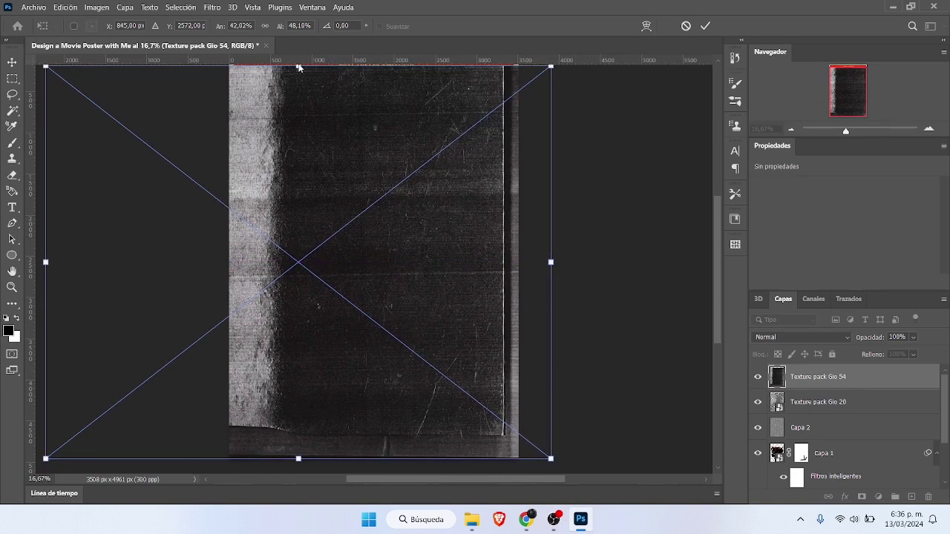
left_click_drag(298, 67, 298, 45)
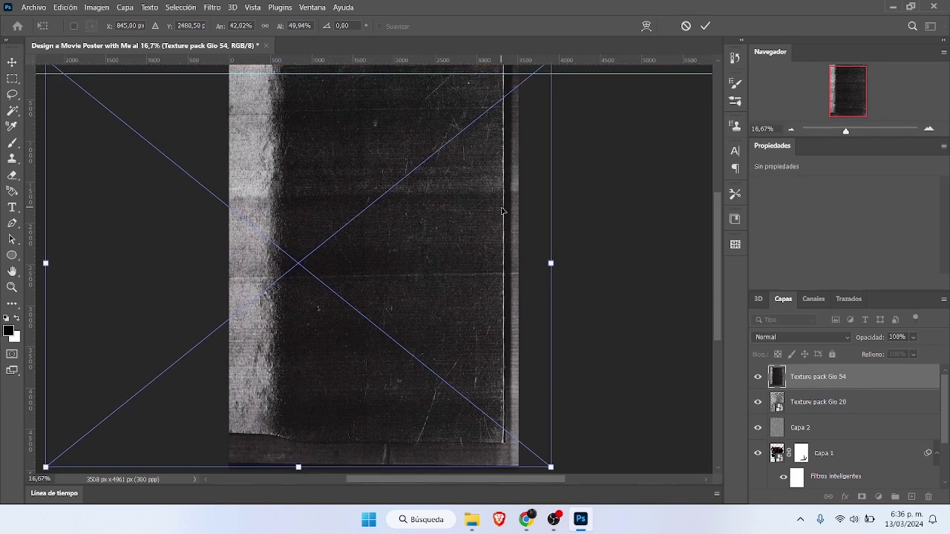
left_click(791, 129)
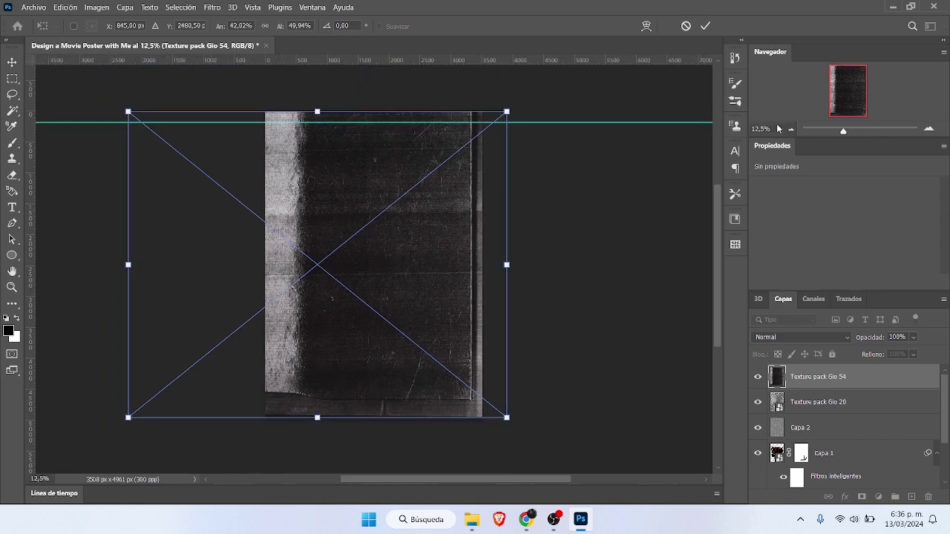
left_click(706, 26)
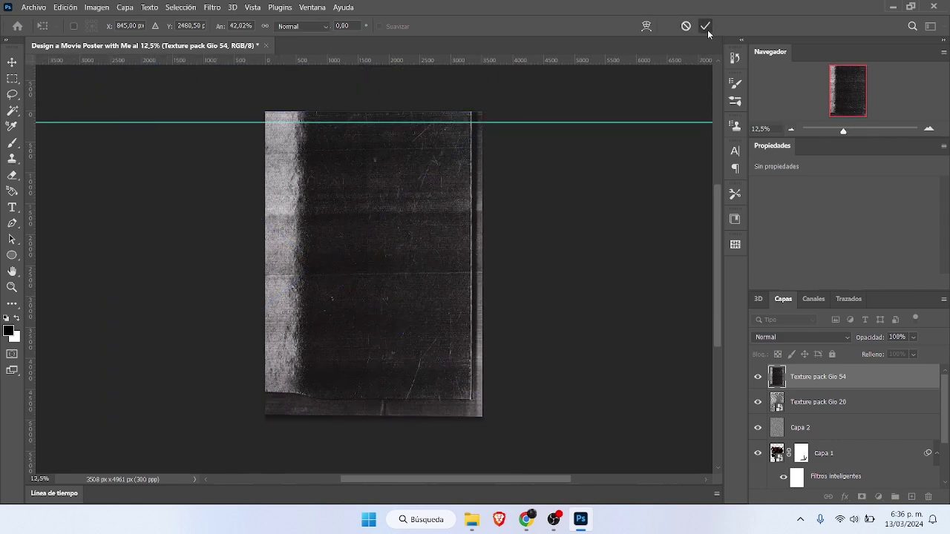
With Texture pack Gio 54 hidden, stretch Texture pack Gio 20 up to the poster's top edge and blend it with Superponer.
left_click(758, 377)
left_click(810, 404)
key("ctrl+t")
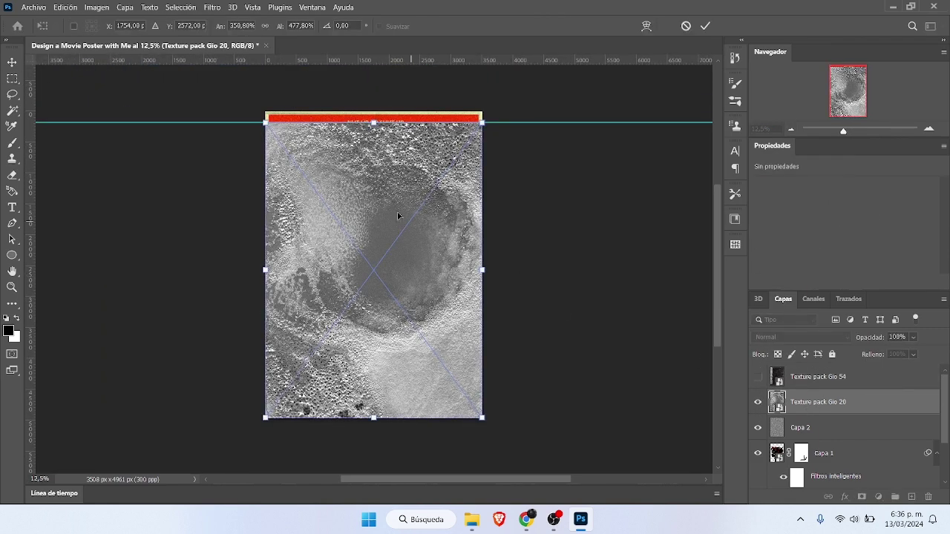
left_click_drag(374, 122, 373, 111)
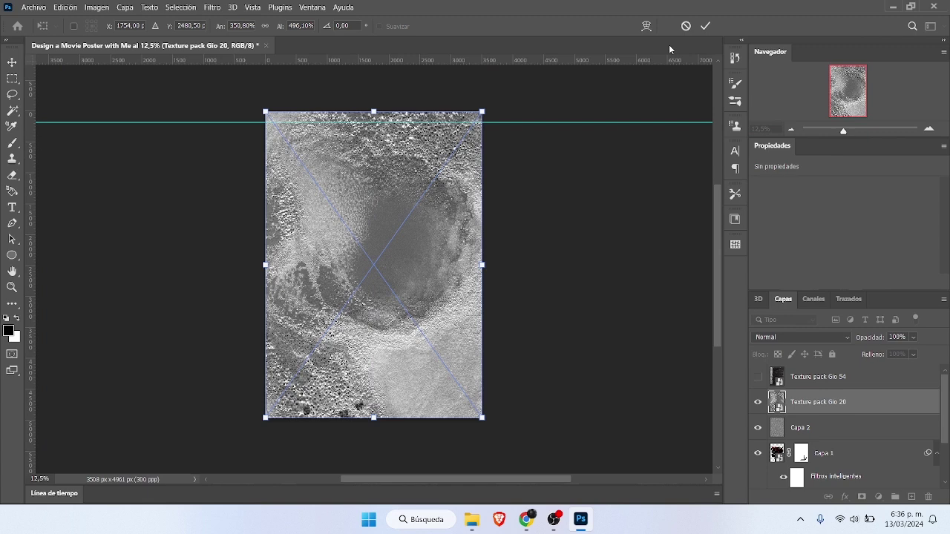
left_click(706, 26)
left_click(807, 337)
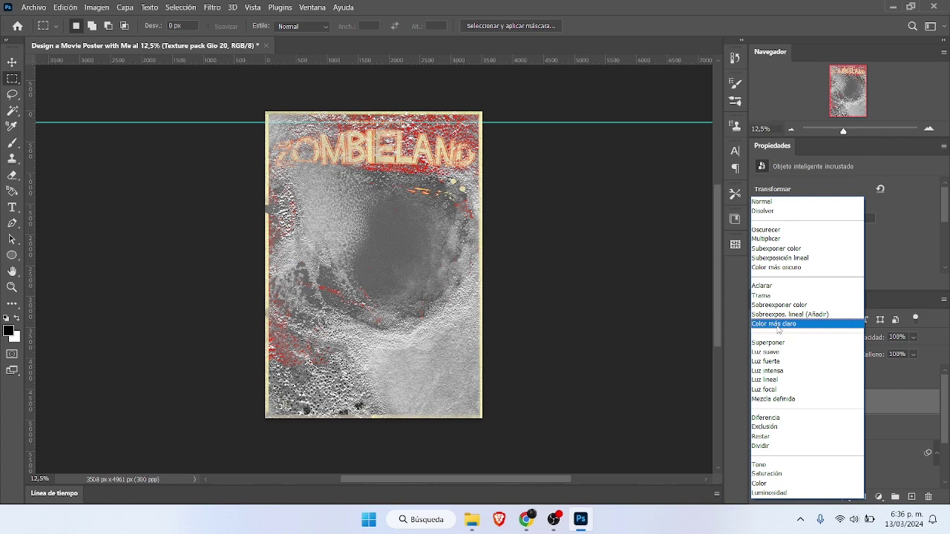
left_click(779, 344)
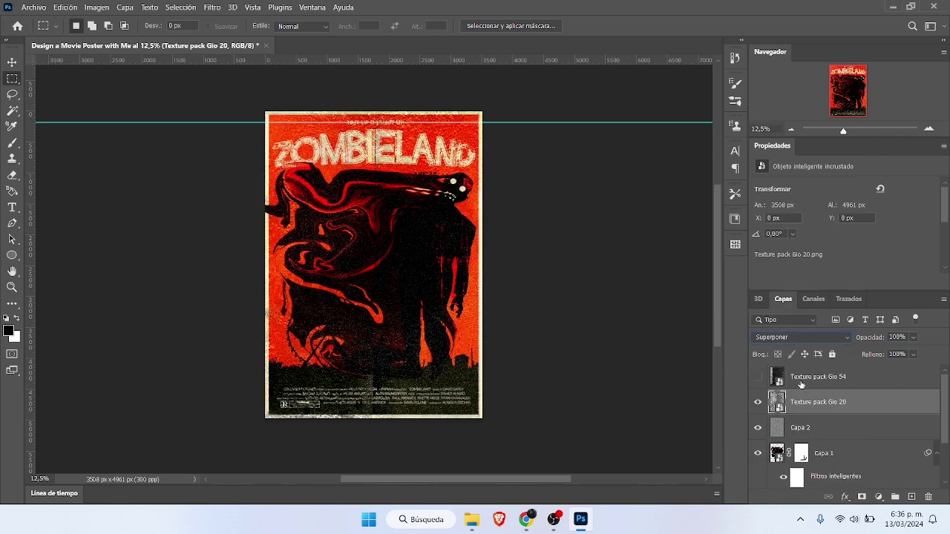
Show Texture pack Gio 54 again and blend it over the poster with Trama at 60% opacity.
left_click(801, 382)
left_click(759, 377)
left_click(789, 339)
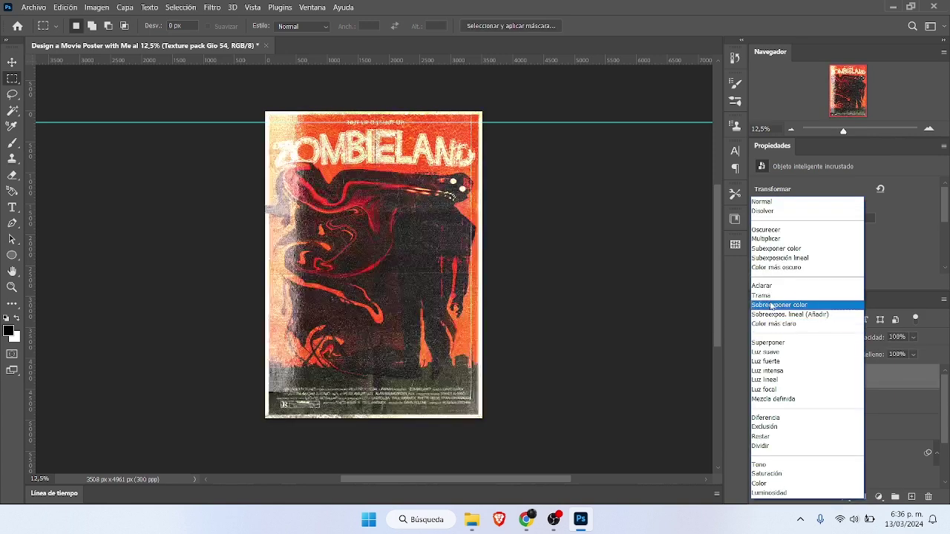
left_click(770, 296)
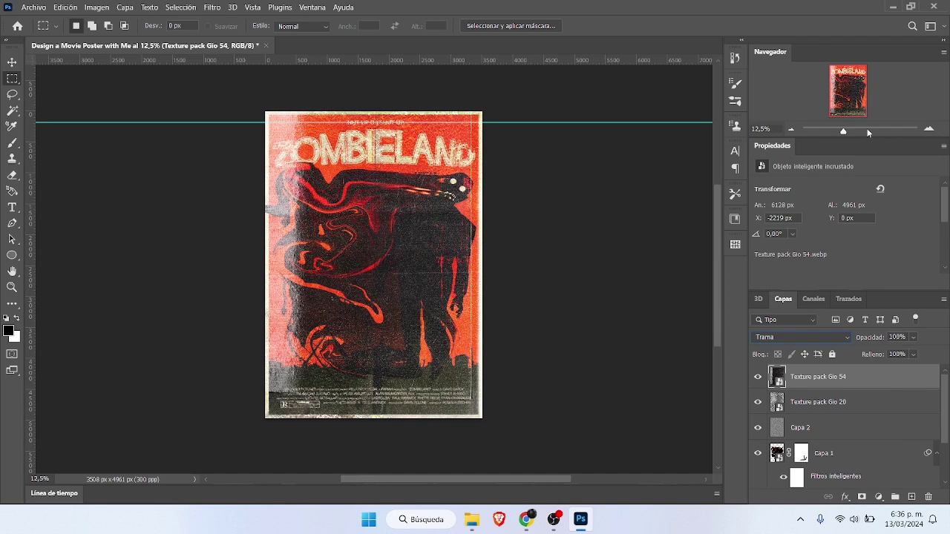
left_click(929, 130)
left_click(842, 339)
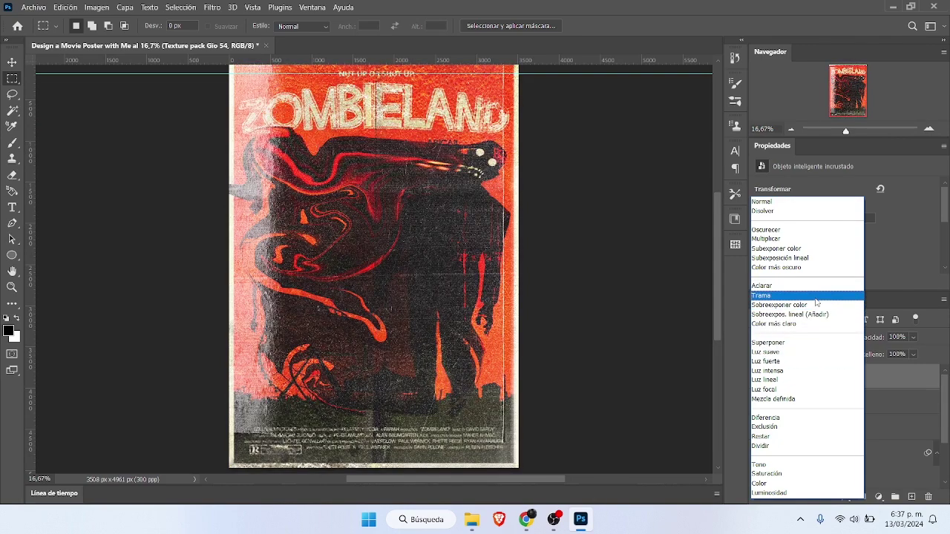
left_click(814, 296)
left_click(915, 338)
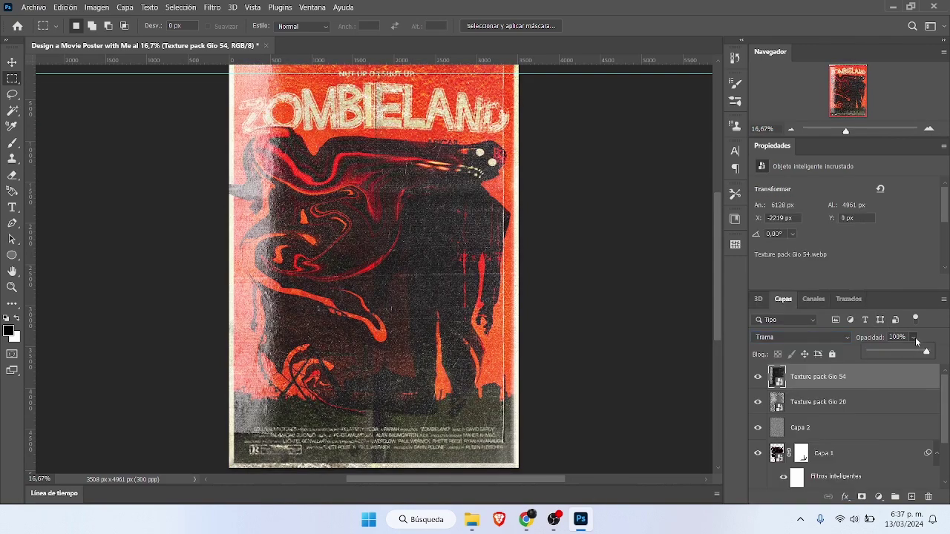
left_click(903, 352)
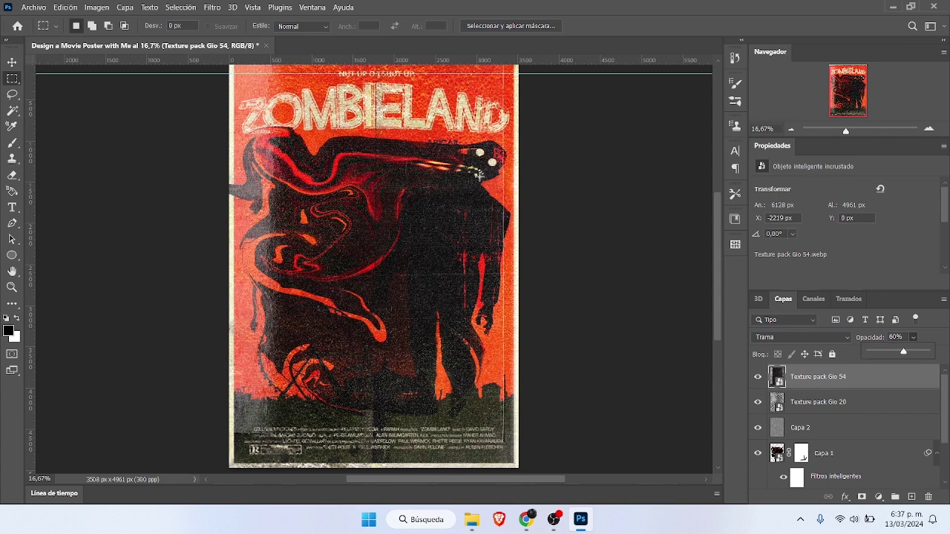
Export the poster for web as a high-quality JPEG named Design-a-Movie-Poster-with-Me in the Arte de Diseños folder.
left_click(34, 7)
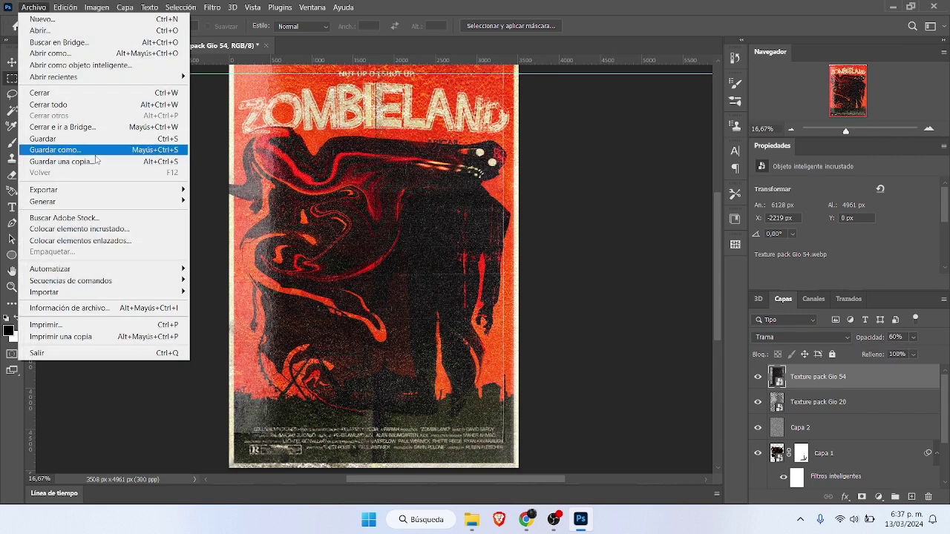
mouse_move(69, 190)
left_click(198, 233)
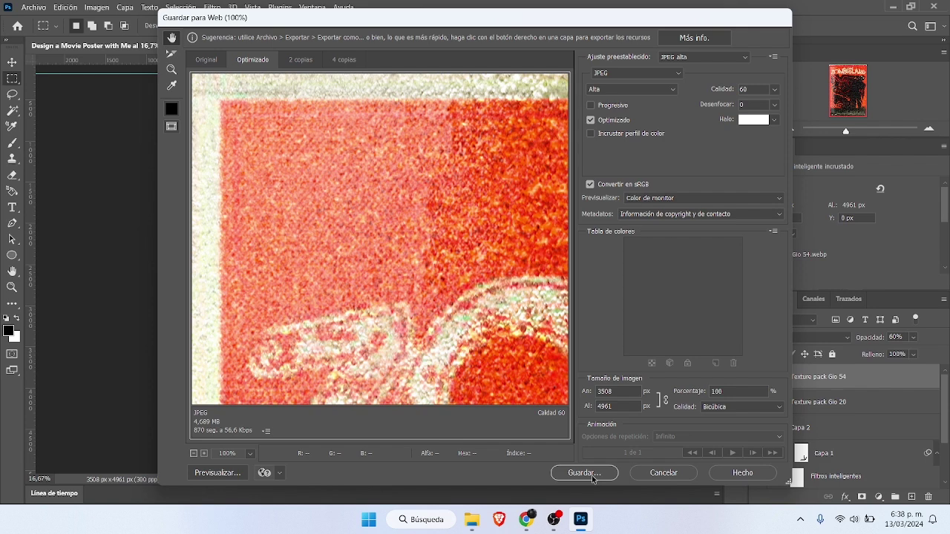
left_click(584, 473)
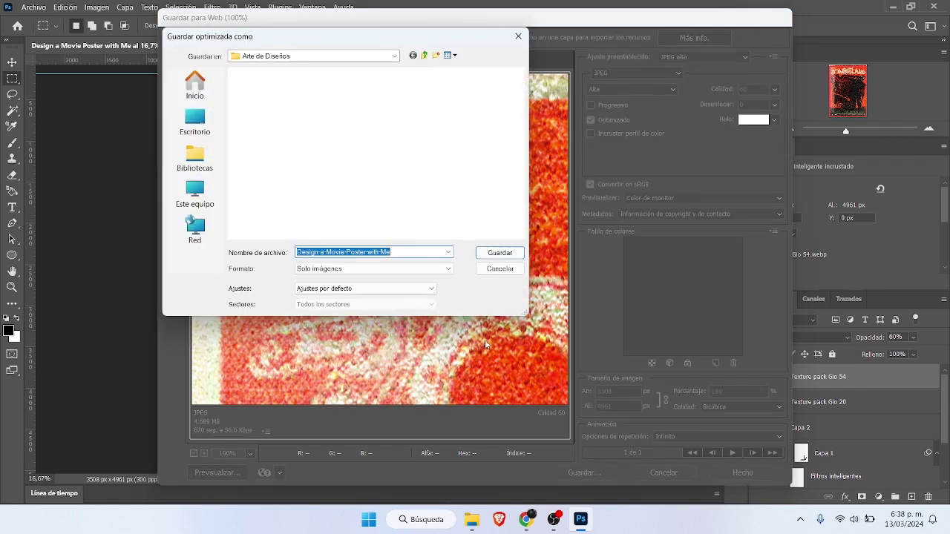
left_click(499, 253)
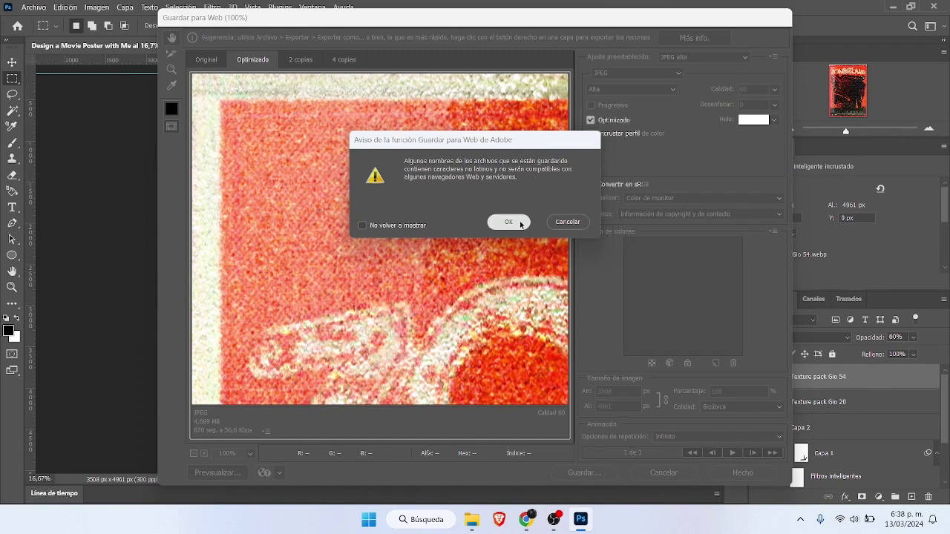
left_click(521, 224)
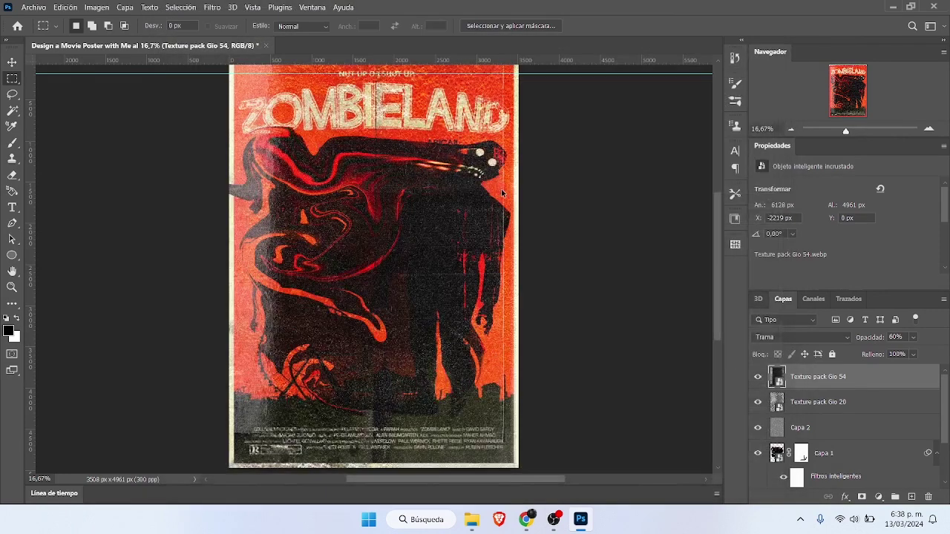
Try to open the recent file Mockup.psd.
left_click(33, 7)
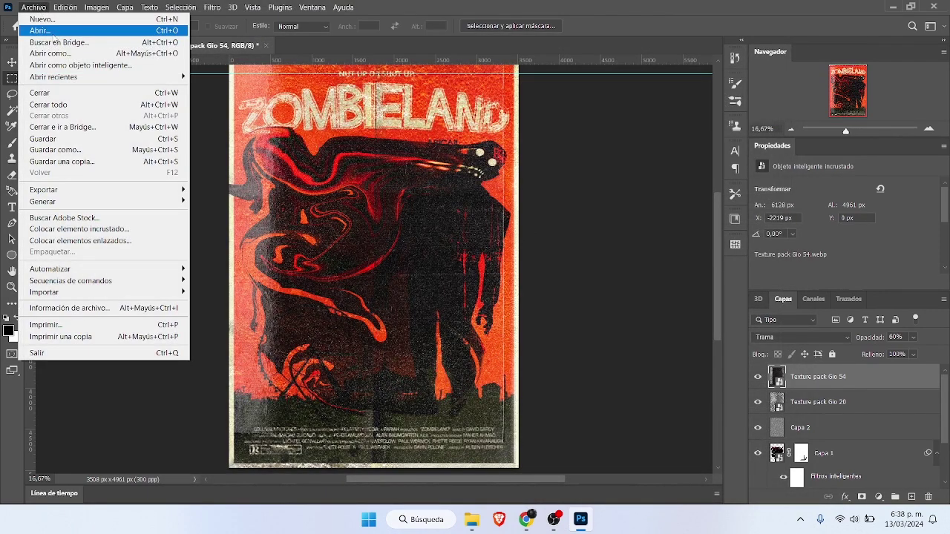
mouse_move(71, 76)
left_click(265, 89)
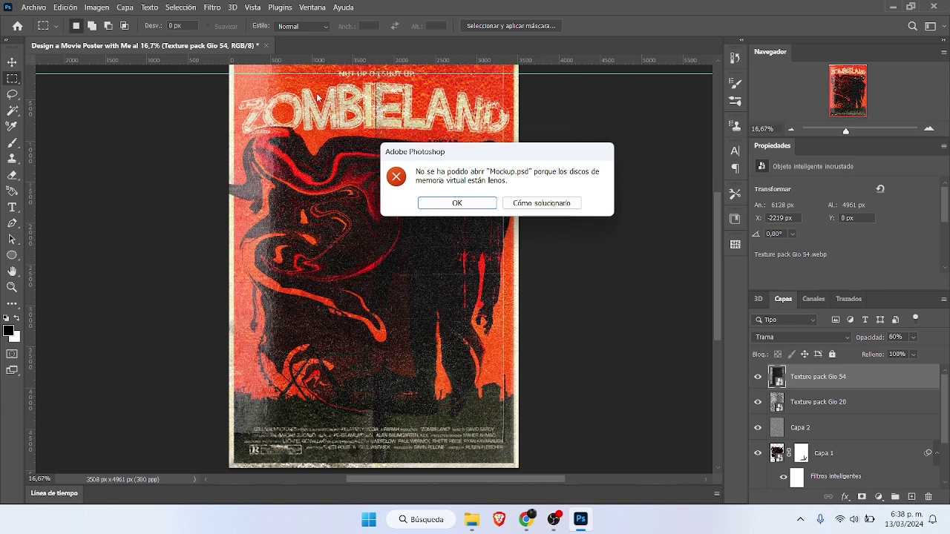
left_click(451, 204)
Save the document as Design a Movie Poster with Me in PSB format in Diseños > Ropa > Proyectos de los diseños.
left_click(37, 7)
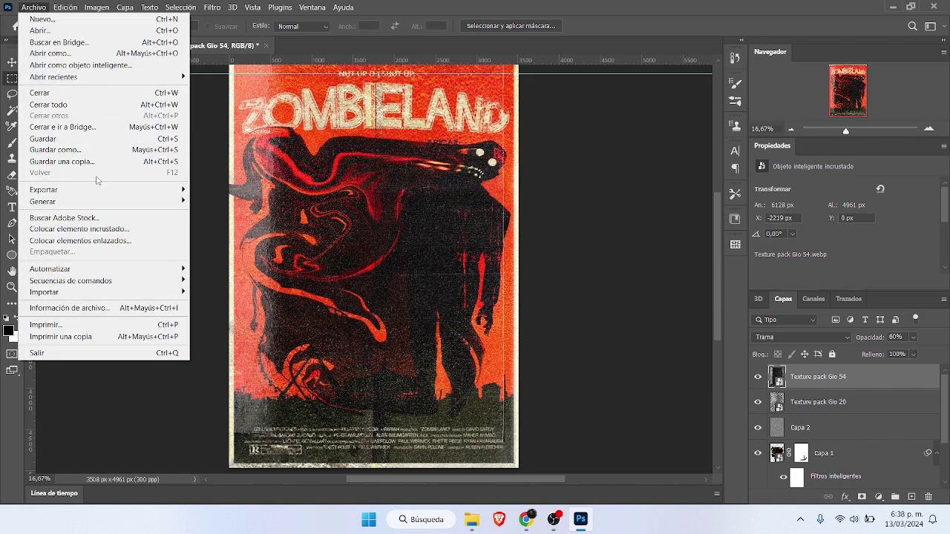
left_click(62, 143)
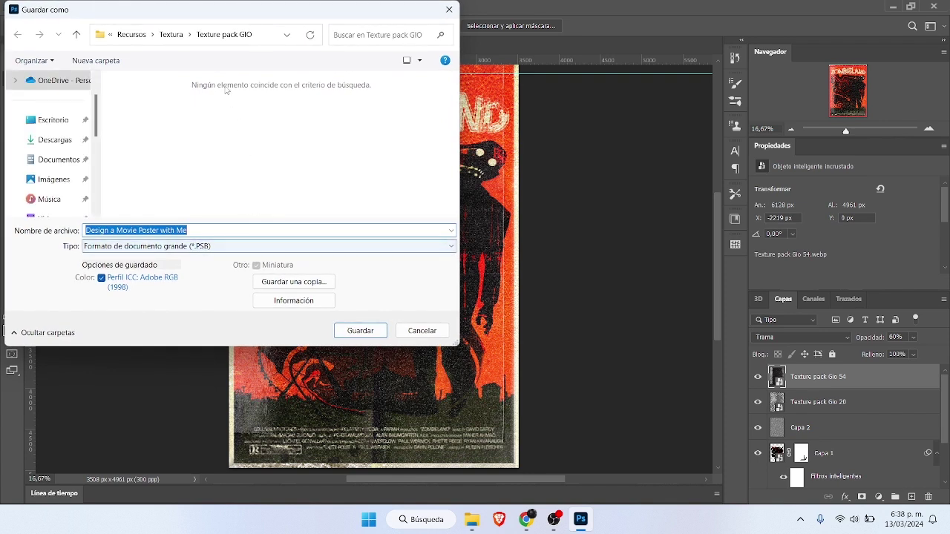
left_click(160, 37)
left_click(149, 34)
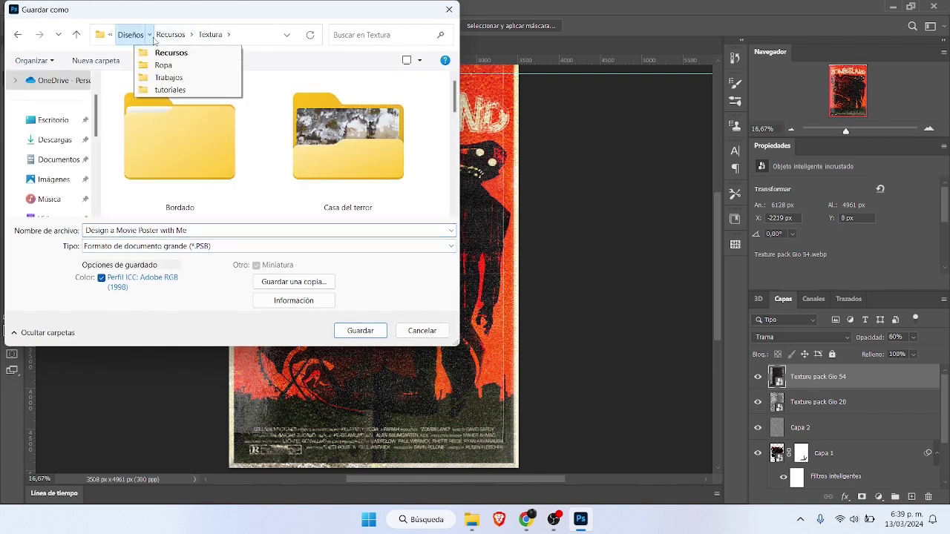
left_click(170, 35)
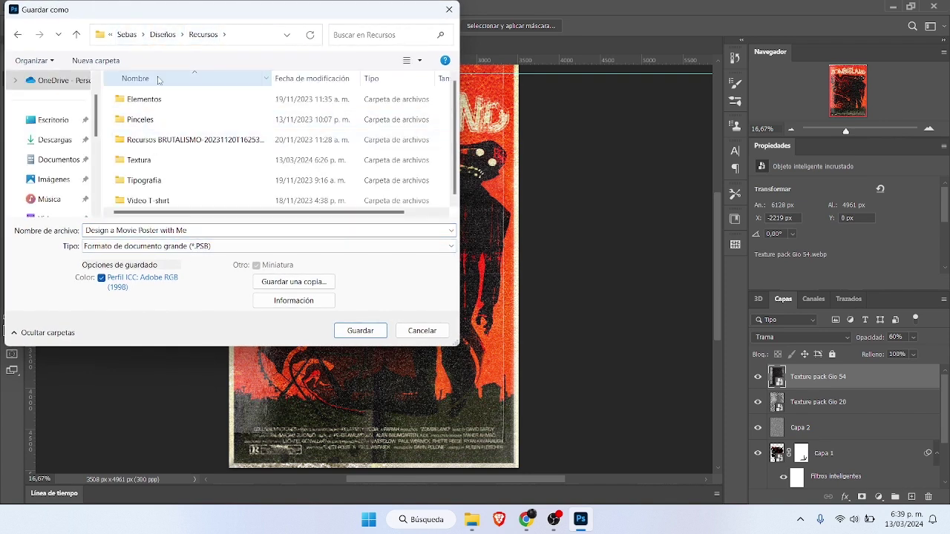
left_click(160, 35)
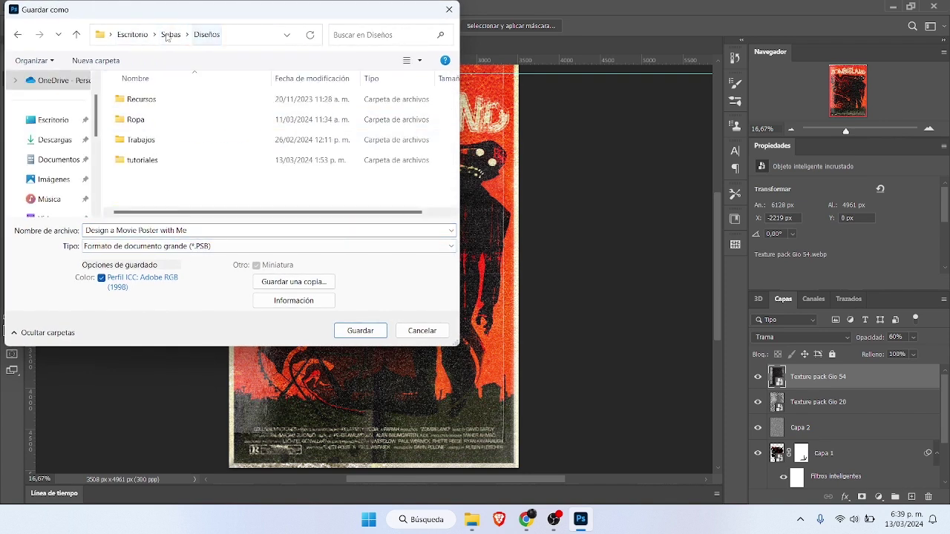
double_click(157, 119)
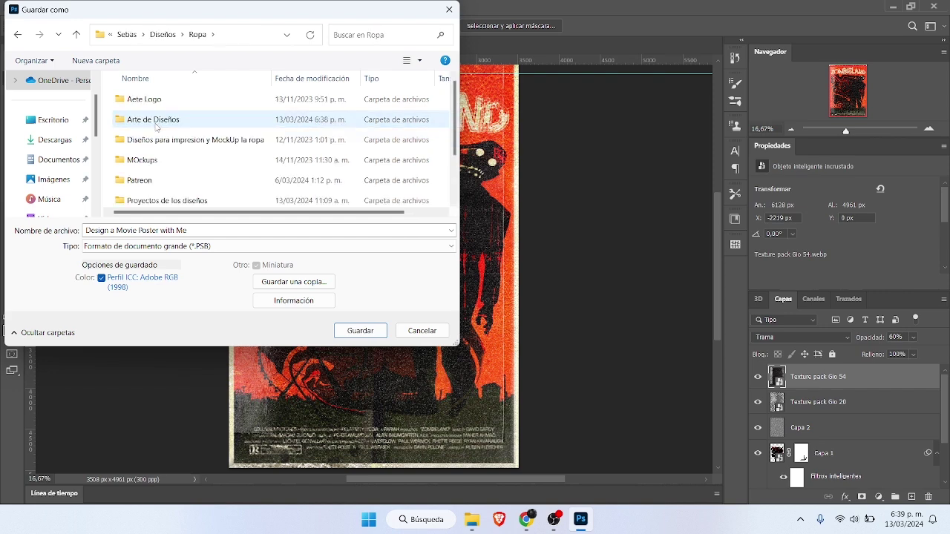
double_click(169, 200)
left_click(367, 331)
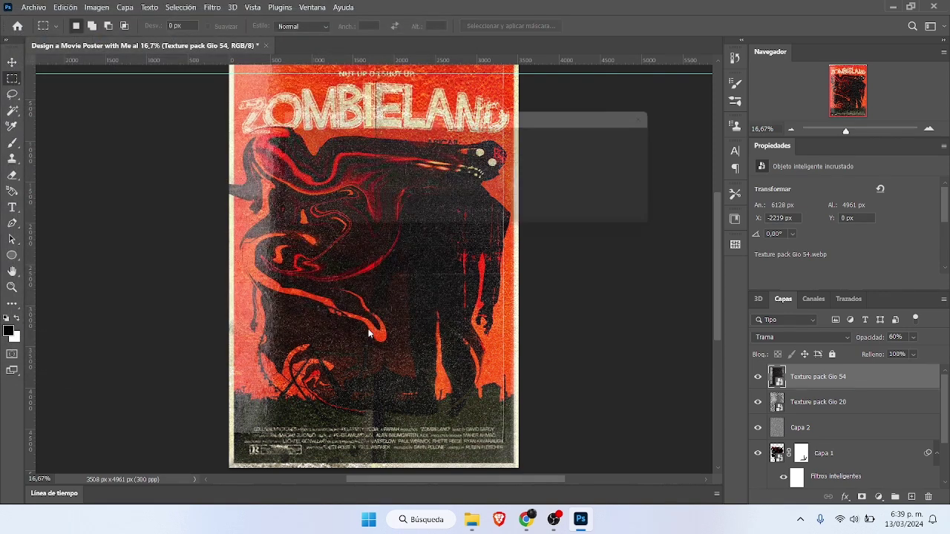
left_click(645, 139)
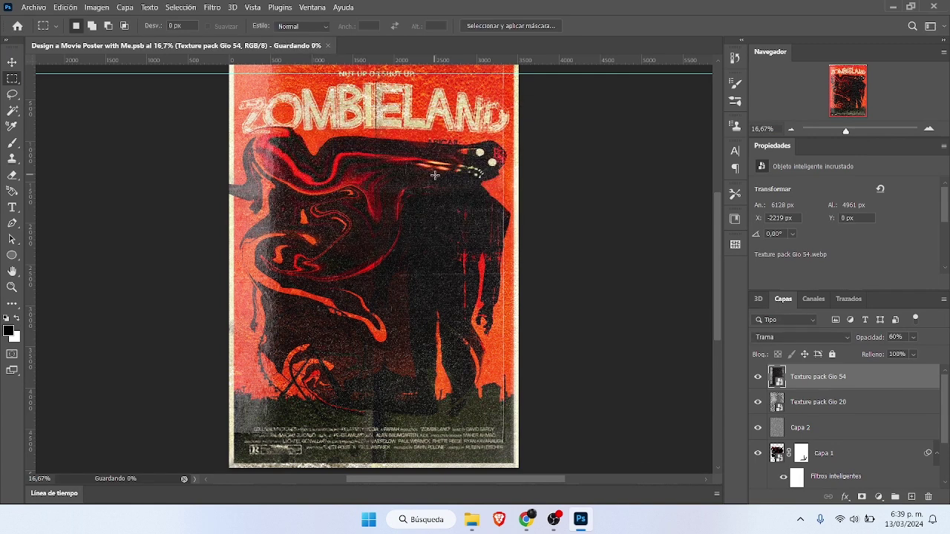